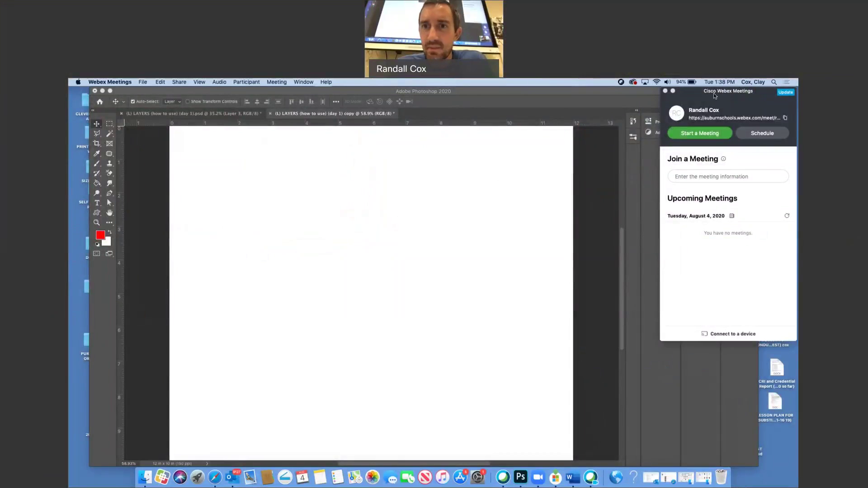
Switch to Photoshop and look at the gradient presets, collapsing them again.
{"action": "left_click", "coordinate": [605, 183]}
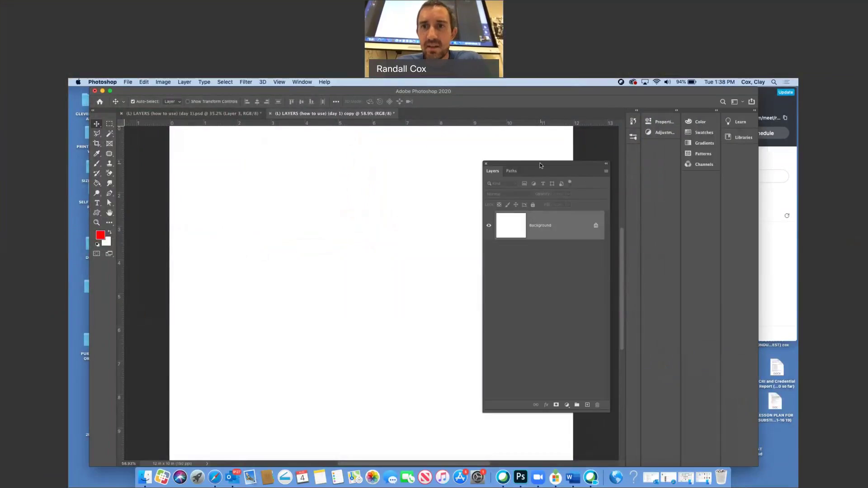
{"action": "left_click", "coordinate": [703, 143]}
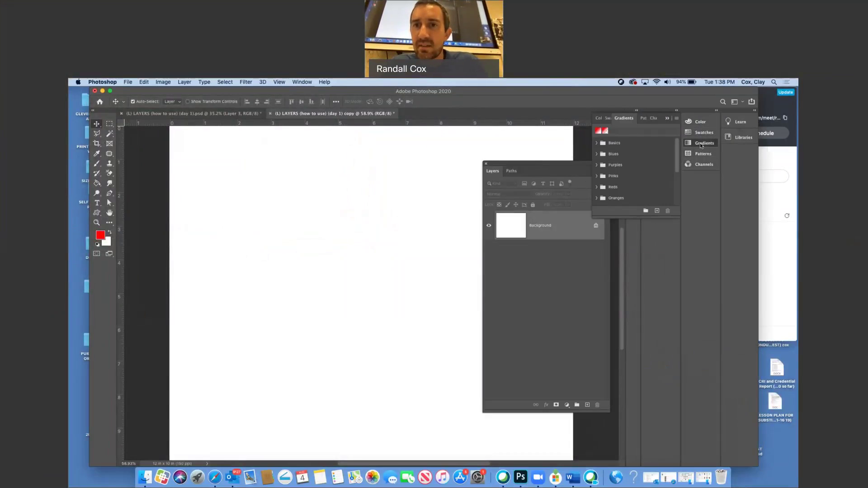
{"action": "left_click", "coordinate": [668, 119]}
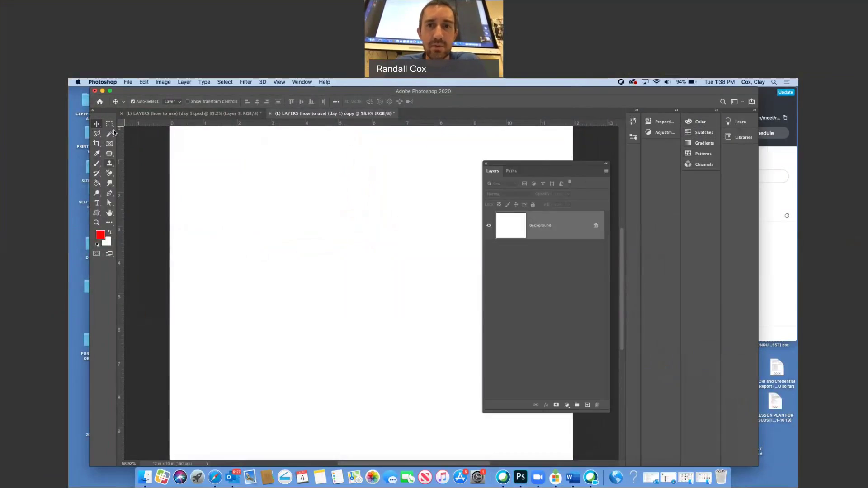
Reposition and shorten the floating Layers panel, and add an empty layer above the Background.
{"action": "left_click_drag", "start_coordinate": [546, 165], "coordinate": [541, 138]}
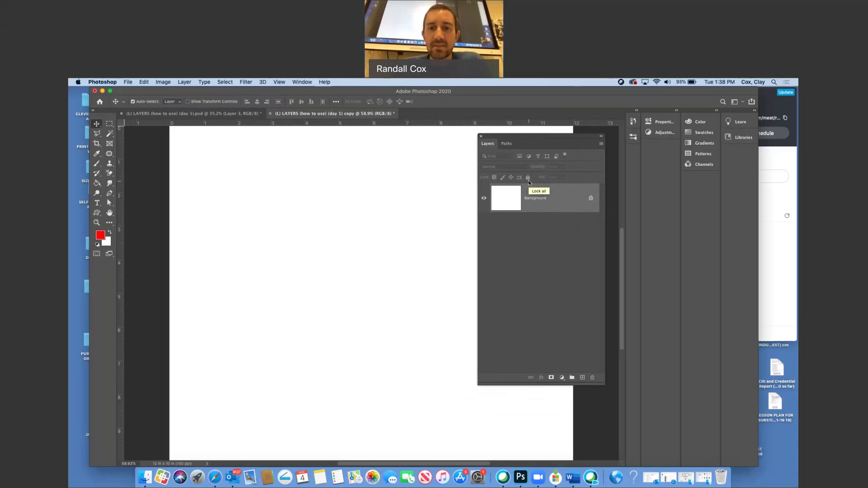
{"action": "left_click_drag", "start_coordinate": [521, 384], "coordinate": [516, 248]}
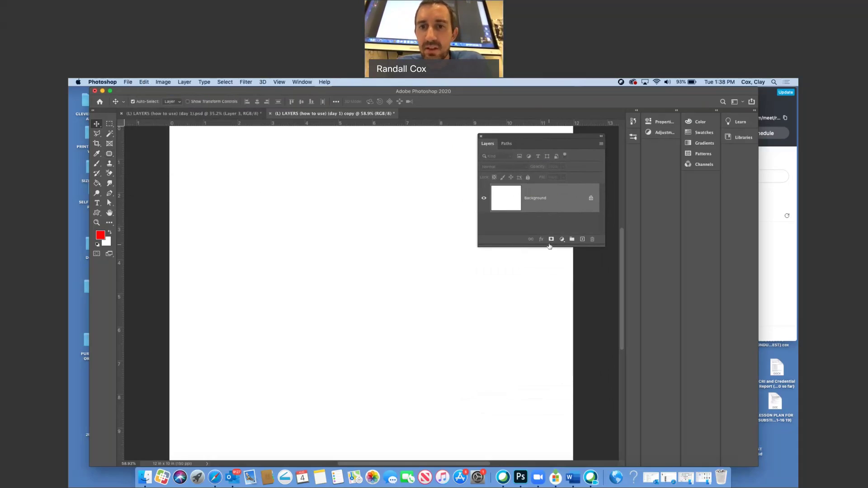
{"action": "left_click", "coordinate": [583, 240]}
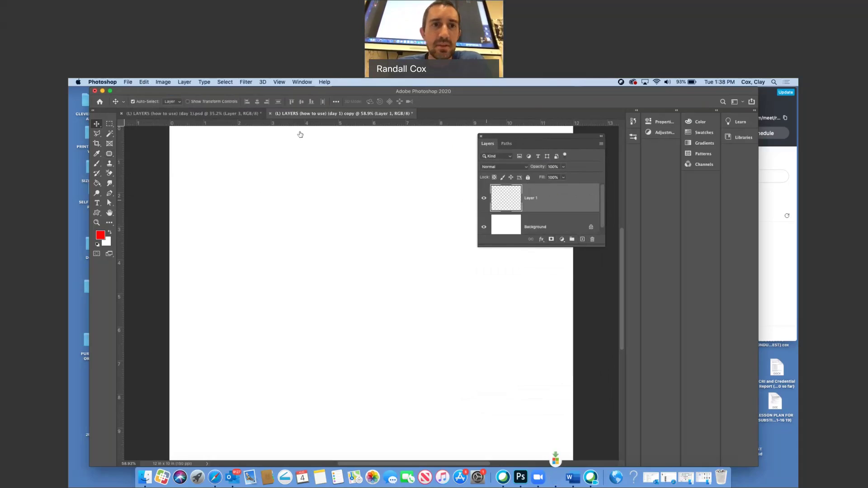
In the document (L) LAYERS (how to use) (day 1).psd, show Layer 3 and examine its enlarged picture of the layer stack and new-layer icon.
{"action": "left_click", "coordinate": [229, 112]}
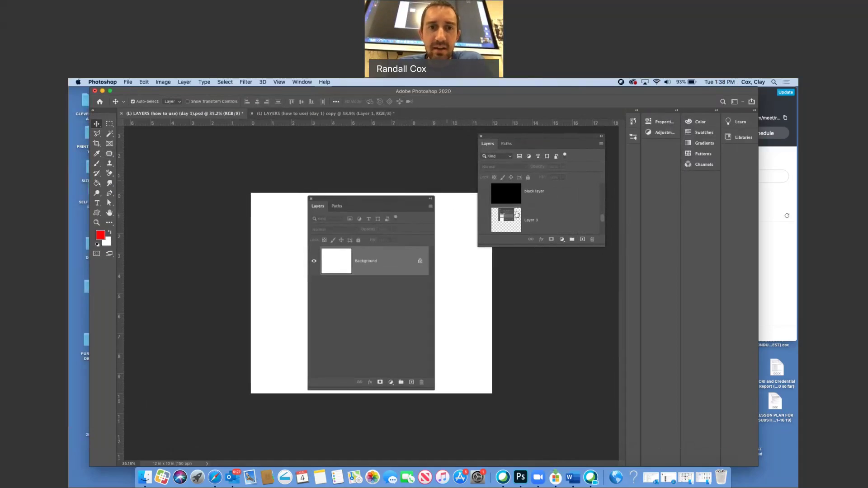
{"action": "left_click", "coordinate": [96, 222]}
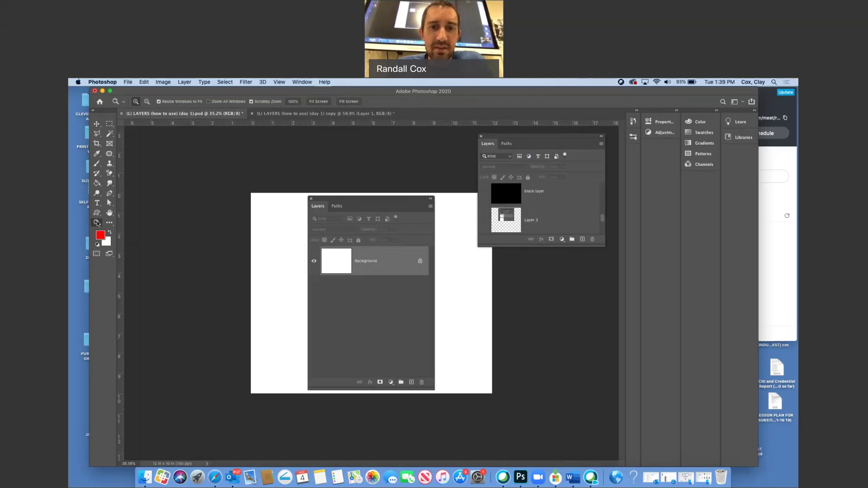
{"action": "mouse_move", "coordinate": [408, 360]}
{"action": "left_mouse_down"}
{"action": "mouse_move", "coordinate": [445, 392]}
{"action": "mouse_move", "coordinate": [443, 401]}
{"action": "mouse_move", "coordinate": [435, 304]}
{"action": "mouse_move", "coordinate": [438, 357]}
{"action": "mouse_move", "coordinate": [397, 353]}
{"action": "left_mouse_up"}
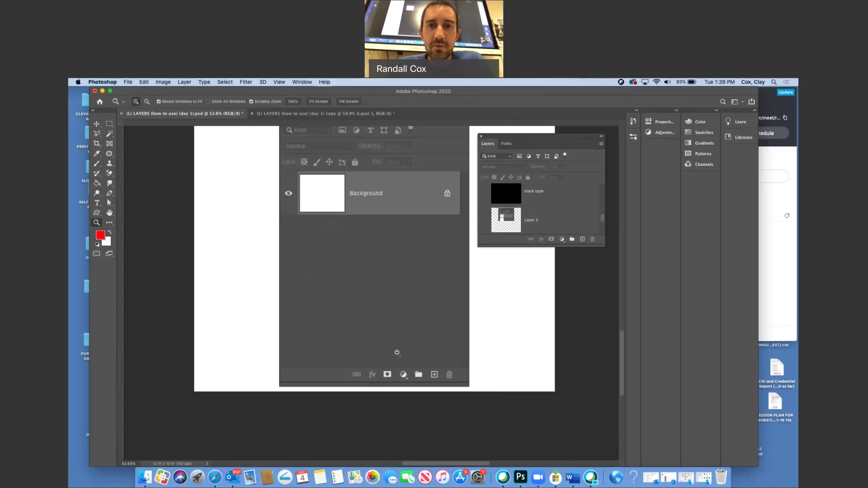
{"action": "left_click", "coordinate": [483, 221]}
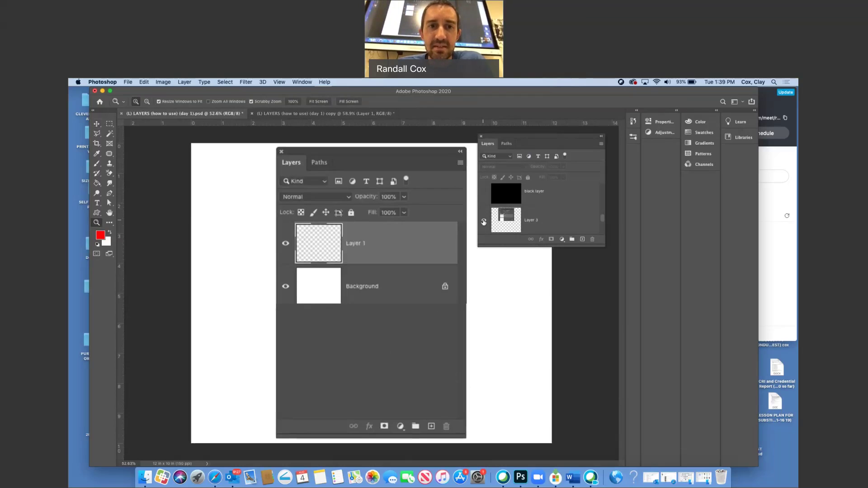
{"action": "left_click", "coordinate": [484, 222]}
{"action": "left_click", "coordinate": [483, 222]}
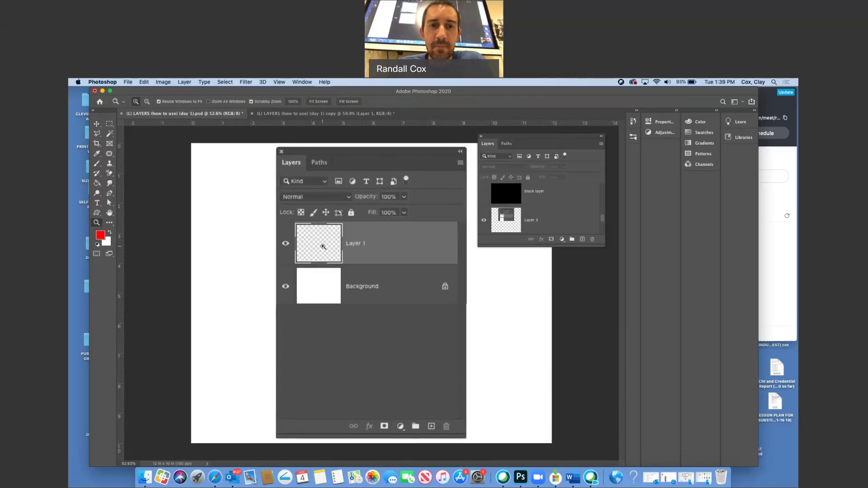
{"action": "left_click", "coordinate": [349, 253]}
{"action": "left_click_drag", "start_coordinate": [349, 254], "coordinate": [355, 247]}
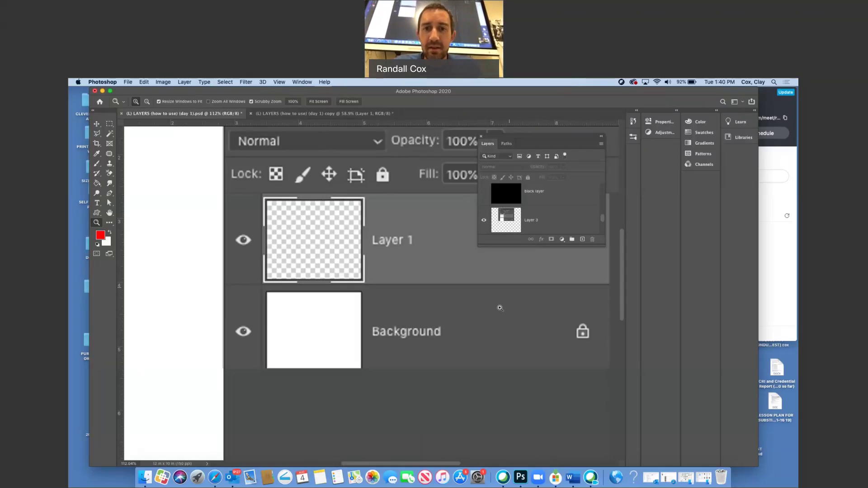
{"action": "scroll", "coordinate": [500, 308], "scroll_direction": "down", "scroll_amount": 10}
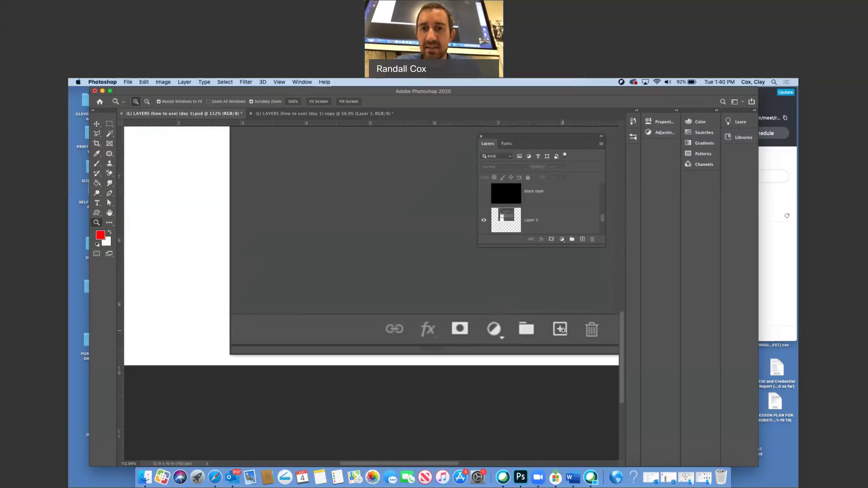
{"action": "scroll", "coordinate": [403, 245], "scroll_direction": "up", "scroll_amount": 8}
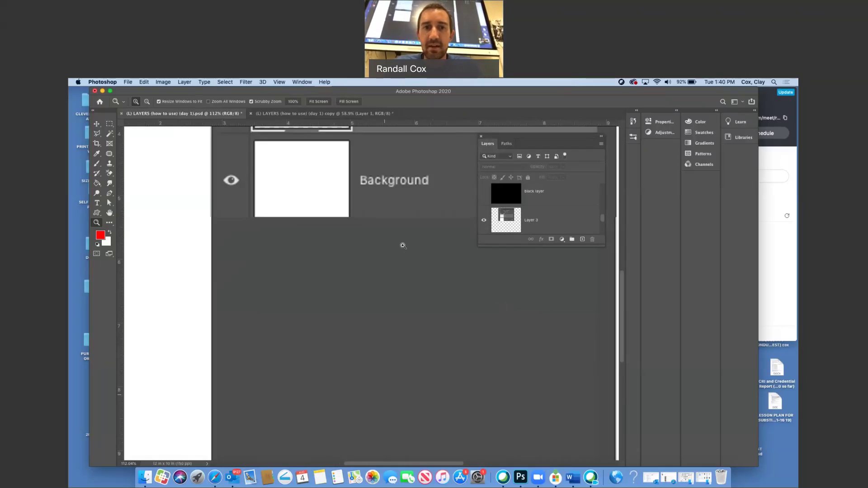
Hide Layer 3 and Layer 1, and lengthen the Layers panel to show more of the stack.
{"action": "left_click", "coordinate": [96, 123]}
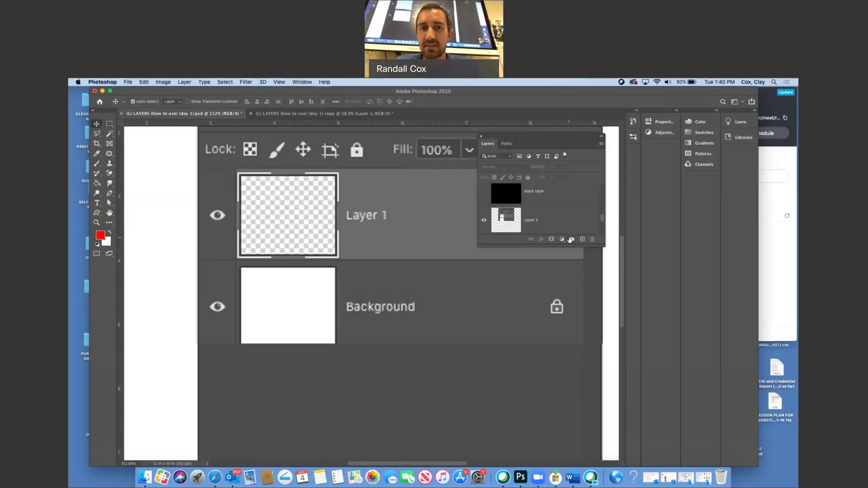
{"action": "left_click", "coordinate": [485, 223]}
{"action": "left_click_drag", "start_coordinate": [506, 316], "coordinate": [510, 420]}
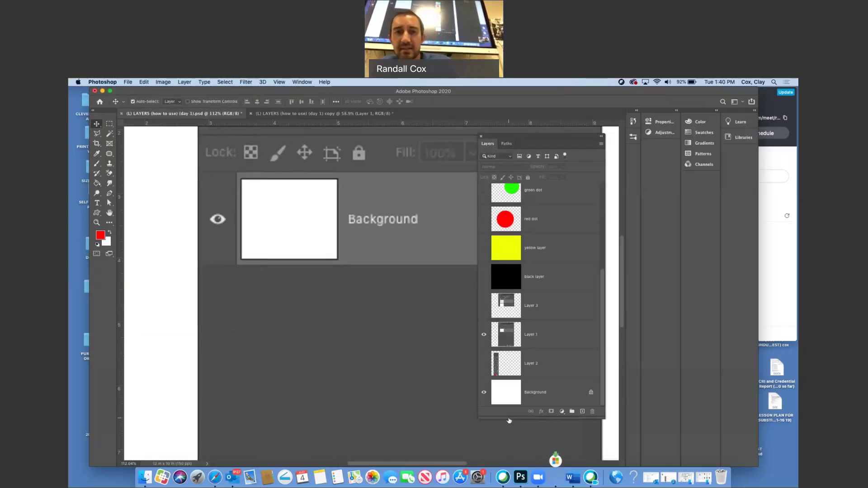
{"action": "left_click", "coordinate": [483, 335]}
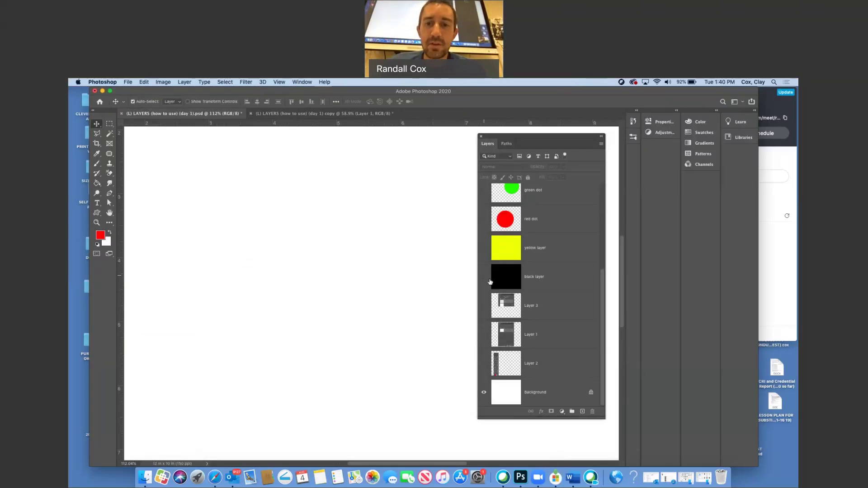
Add a new layer and fill it with the red foreground colour using the Paint Bucket.
{"action": "left_click", "coordinate": [582, 412]}
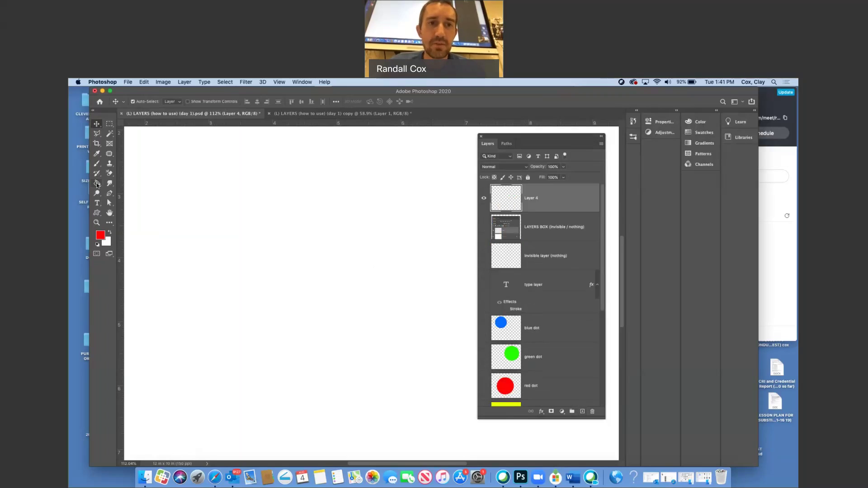
{"action": "left_click", "coordinate": [96, 184]}
{"action": "left_click", "coordinate": [228, 213]}
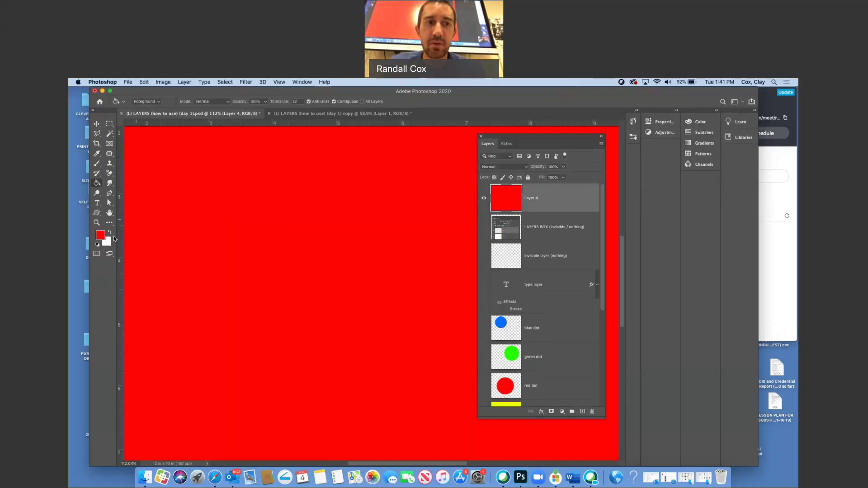
Reset the colours to default black and white, fill the new layer with black and hide it.
{"action": "left_click", "coordinate": [98, 245]}
{"action": "left_click", "coordinate": [249, 199]}
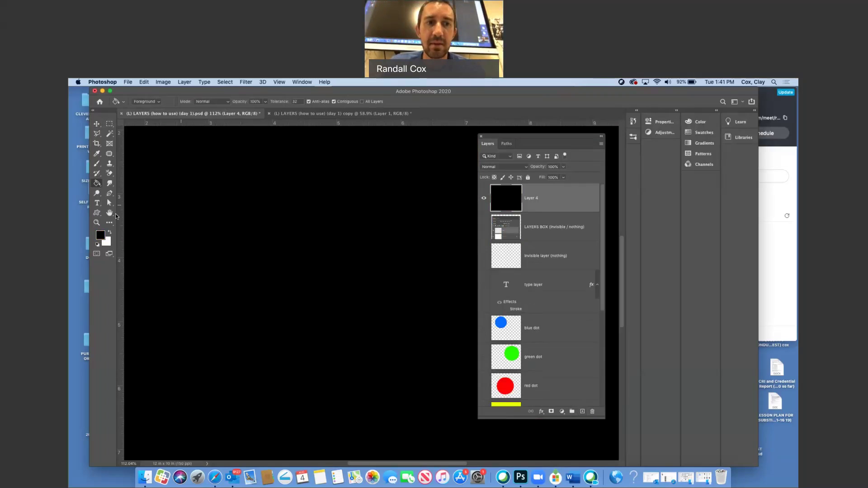
{"action": "left_click", "coordinate": [483, 201]}
Show the black layer and the yellow layer above it.
{"action": "scroll", "coordinate": [484, 235], "scroll_direction": "down", "scroll_amount": 5}
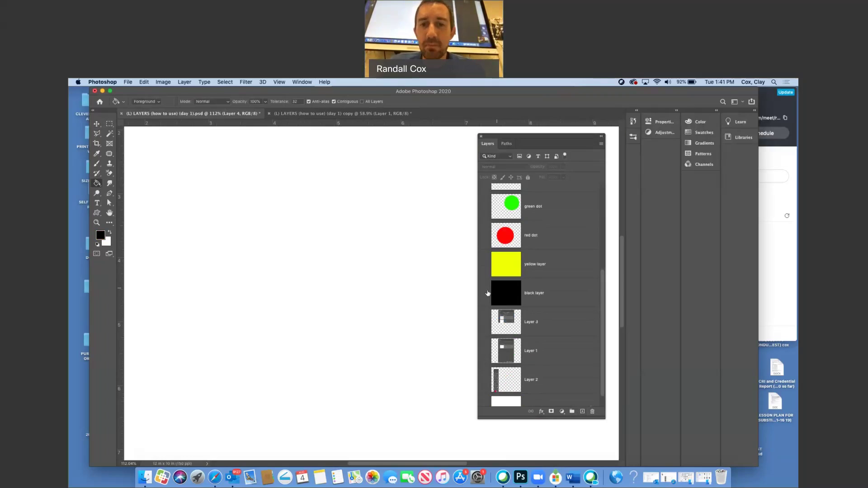
{"action": "left_click", "coordinate": [484, 294]}
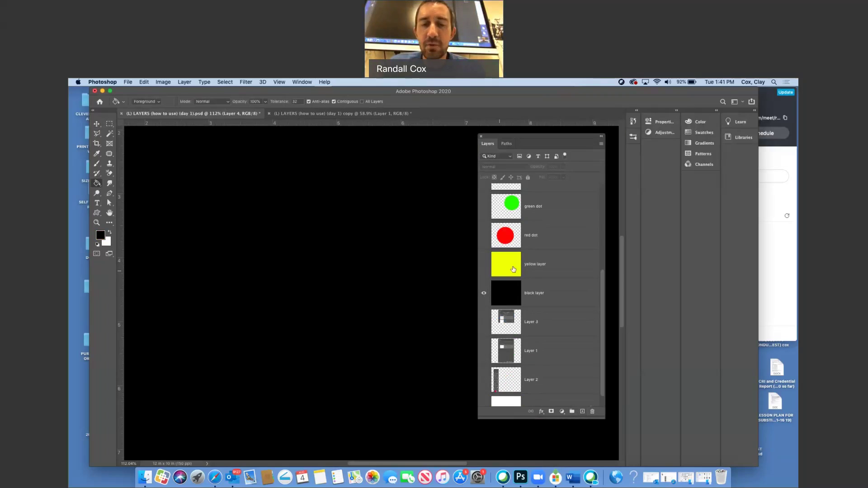
{"action": "left_click", "coordinate": [513, 269]}
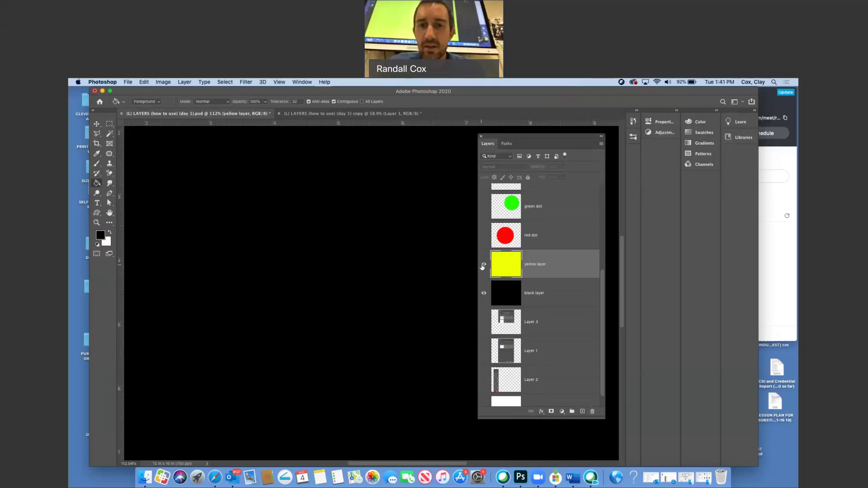
{"action": "left_click", "coordinate": [484, 266]}
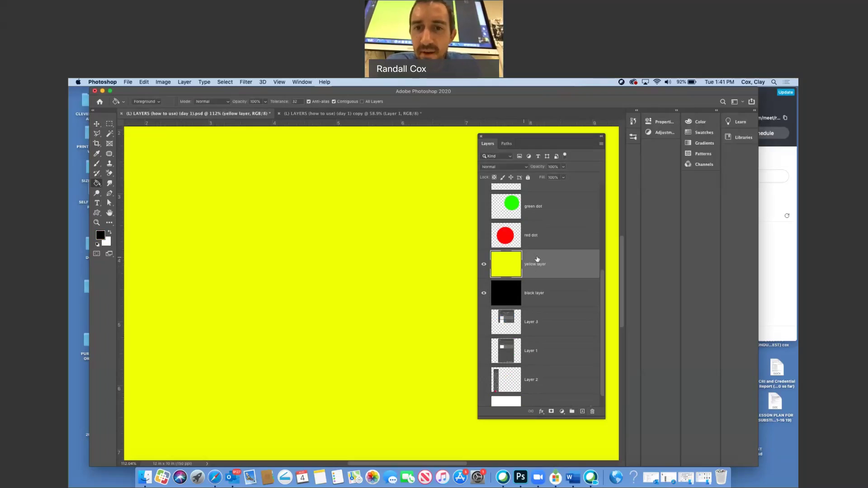
Move the yellow layer beneath the black layer and back above it, and select the black layer.
{"action": "left_click_drag", "start_coordinate": [552, 264], "coordinate": [553, 306]}
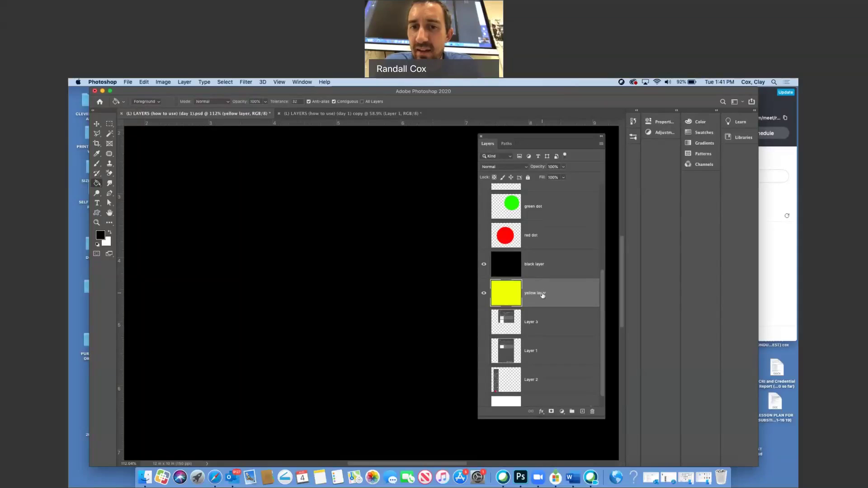
{"action": "left_click_drag", "start_coordinate": [543, 295], "coordinate": [540, 253]}
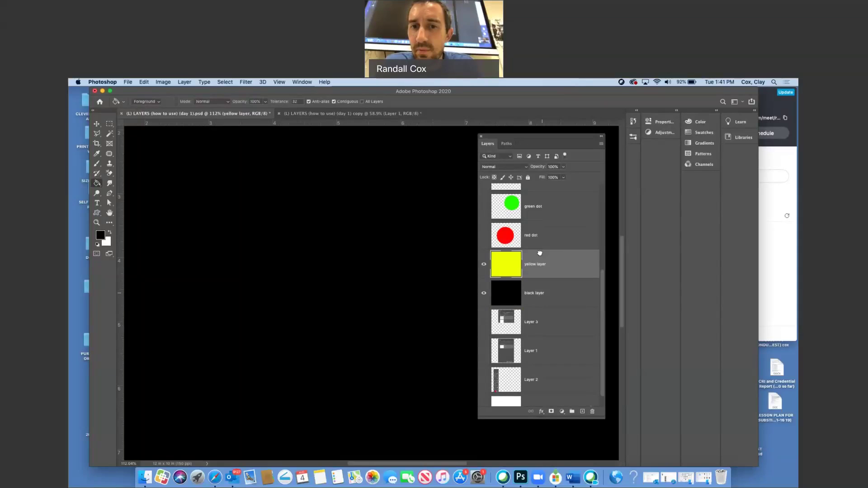
{"action": "left_click", "coordinate": [550, 292]}
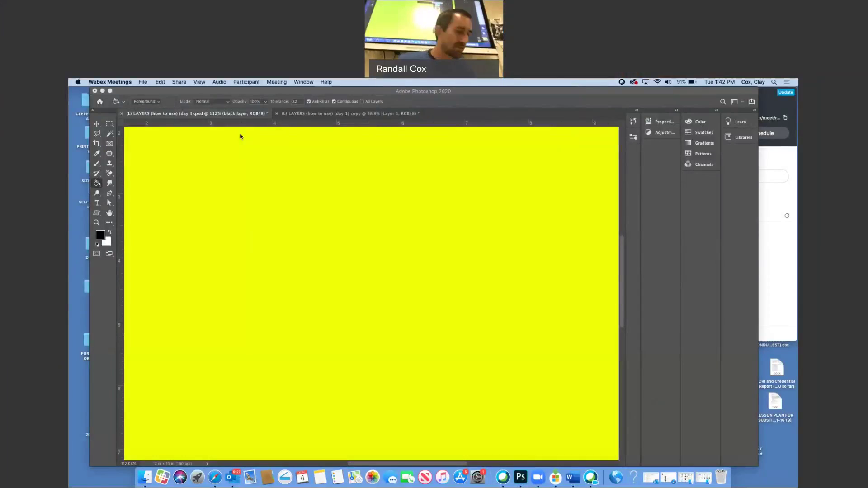
Hide the black and yellow layers, show the red dot layer, and fit the whole canvas on screen.
{"action": "left_click", "coordinate": [247, 145]}
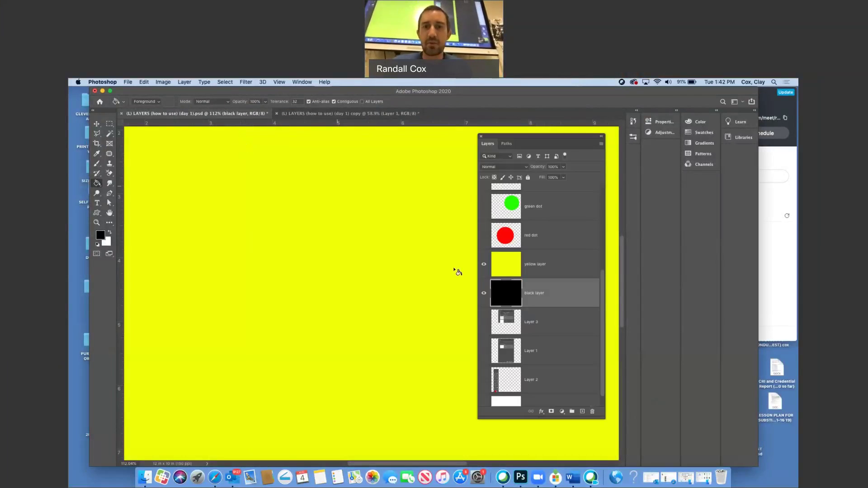
{"action": "left_click_drag", "start_coordinate": [484, 293], "coordinate": [484, 264]}
{"action": "left_click", "coordinate": [484, 235]}
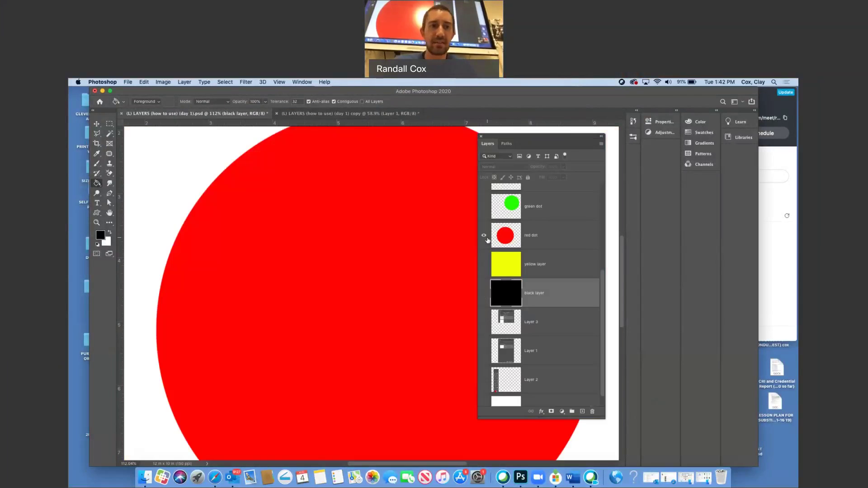
{"action": "left_click", "coordinate": [96, 222]}
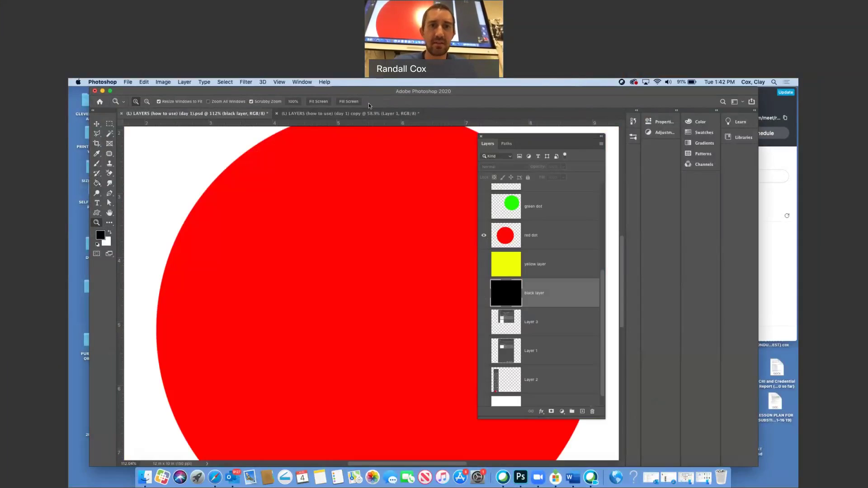
{"action": "left_click", "coordinate": [325, 103]}
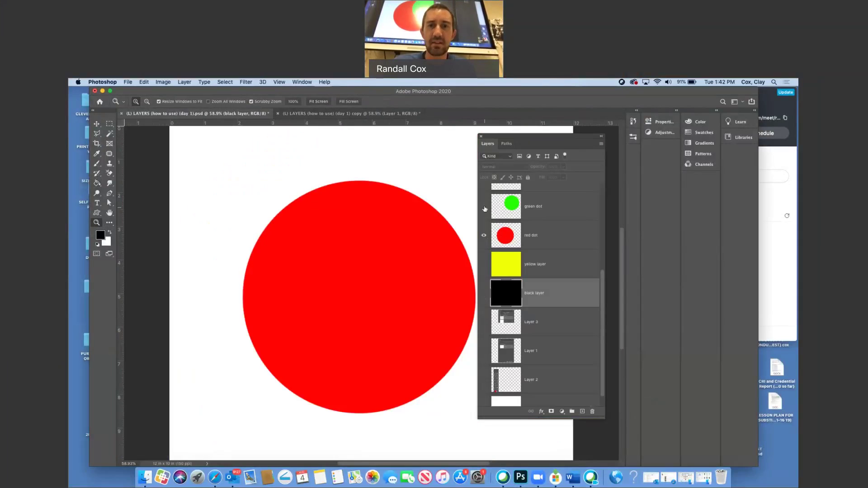
Show the green dot and blue dot layers, and move the Layers panel clear of the artwork.
{"action": "left_click", "coordinate": [484, 208]}
{"action": "scroll", "coordinate": [513, 220], "scroll_direction": "up", "scroll_amount": 3}
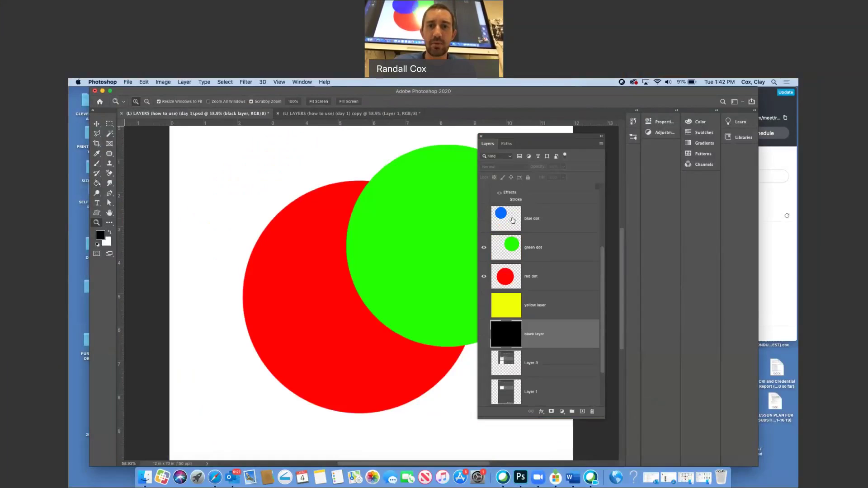
{"action": "left_click", "coordinate": [484, 219]}
{"action": "left_click_drag", "start_coordinate": [601, 144], "coordinate": [701, 169]}
Select the red, green and blue dot layers together and move all three dots slightly left and down with the Move tool.
{"action": "left_click", "coordinate": [97, 125]}
{"action": "left_click", "coordinate": [640, 306]}
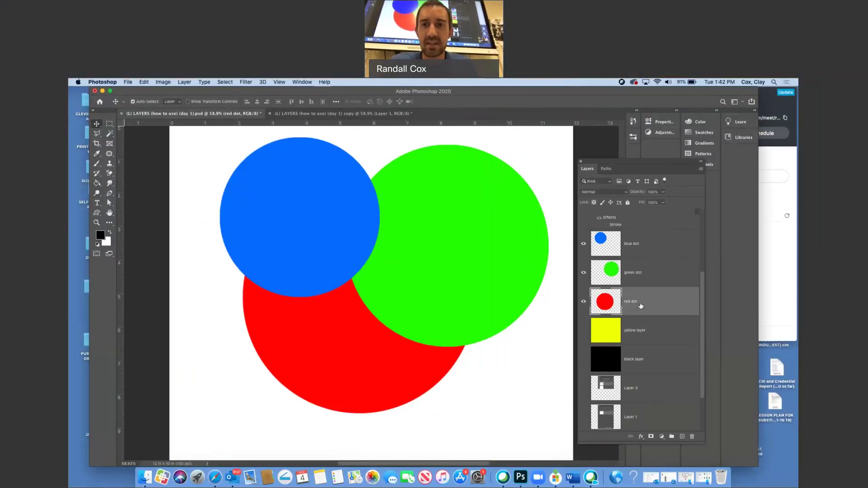
{"action": "left_click", "coordinate": [646, 246], "text": "shift"}
{"action": "left_click_drag", "start_coordinate": [446, 246], "coordinate": [429, 220]}
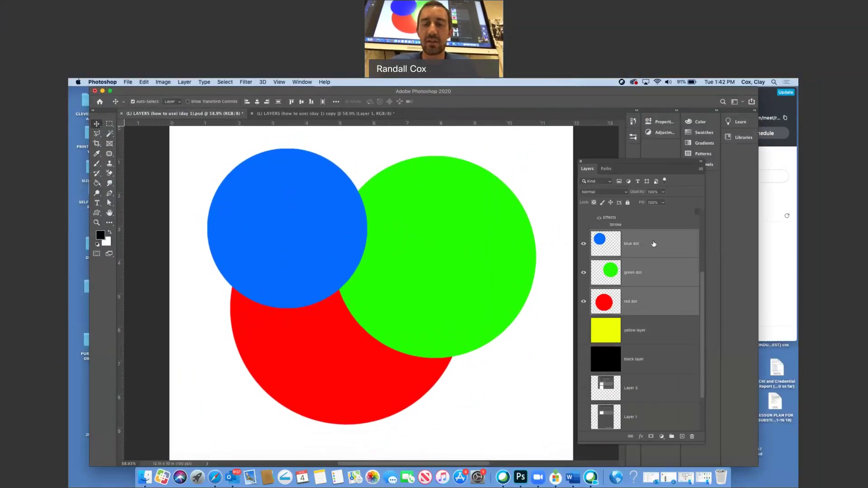
Move the dots individually: blue and green slightly right and down, red slightly down.
{"action": "left_click", "coordinate": [654, 246]}
{"action": "left_click_drag", "start_coordinate": [274, 198], "coordinate": [300, 207]}
{"action": "left_click_drag", "start_coordinate": [446, 237], "coordinate": [459, 248]}
{"action": "mouse_move", "coordinate": [345, 343]}
{"action": "left_mouse_down"}
{"action": "mouse_move", "coordinate": [354, 389]}
{"action": "mouse_move", "coordinate": [341, 357]}
{"action": "left_mouse_up"}
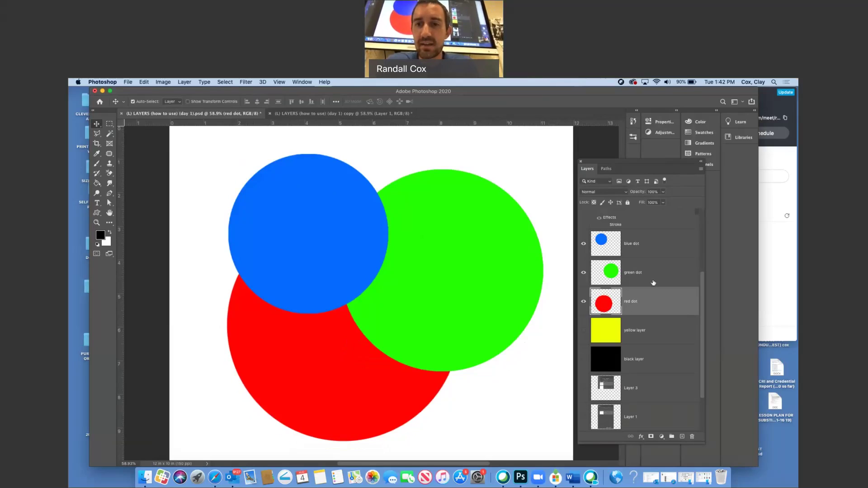
Select the red and green dot layers and move them slightly up and right, then include the blue dot and move all three slightly left.
{"action": "left_click", "coordinate": [653, 283], "text": "shift"}
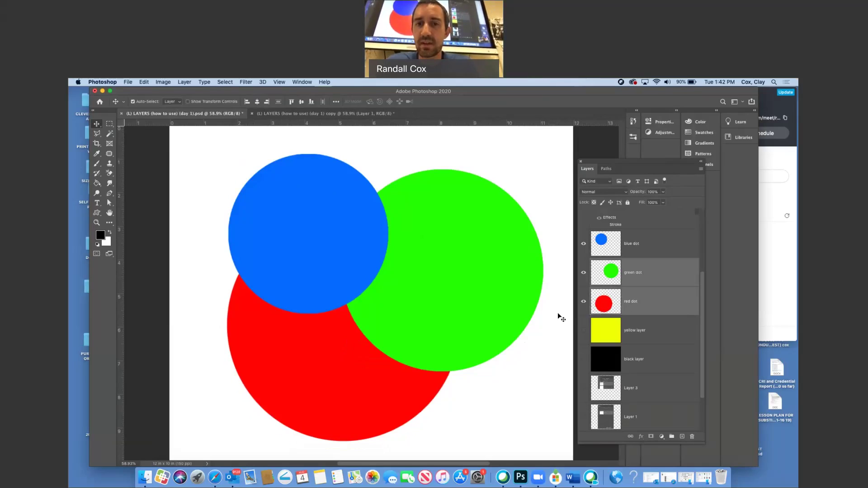
{"action": "left_click_drag", "start_coordinate": [476, 299], "coordinate": [480, 288]}
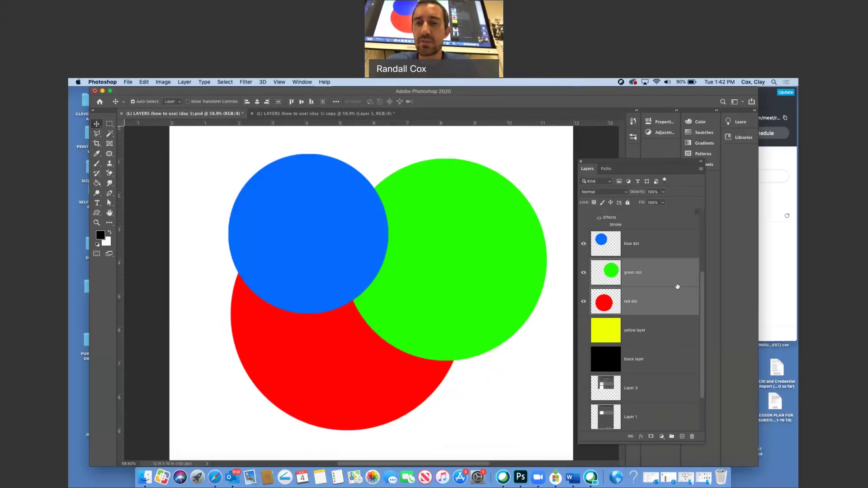
{"action": "left_click", "coordinate": [664, 249], "text": "shift"}
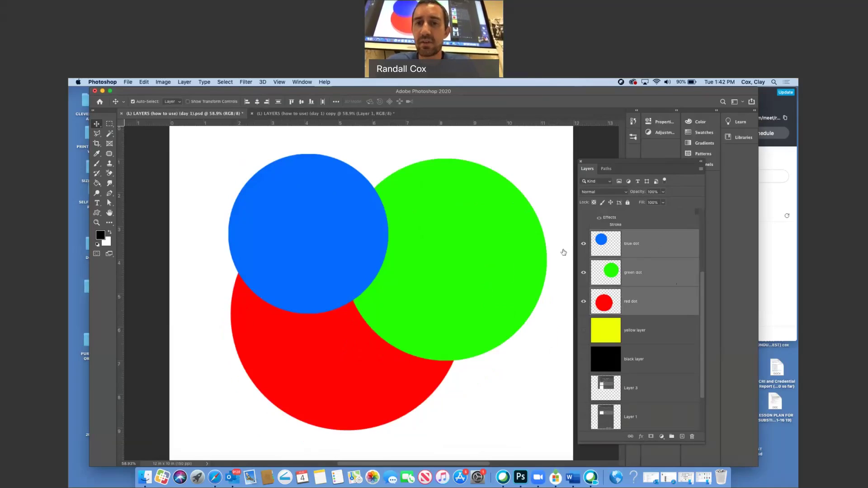
{"action": "left_click_drag", "start_coordinate": [450, 254], "coordinate": [447, 254]}
Select layer ranges from blue dot to Layer 1 and from blue dot to red dot, and move the three dots slightly up.
{"action": "left_click", "coordinate": [651, 247]}
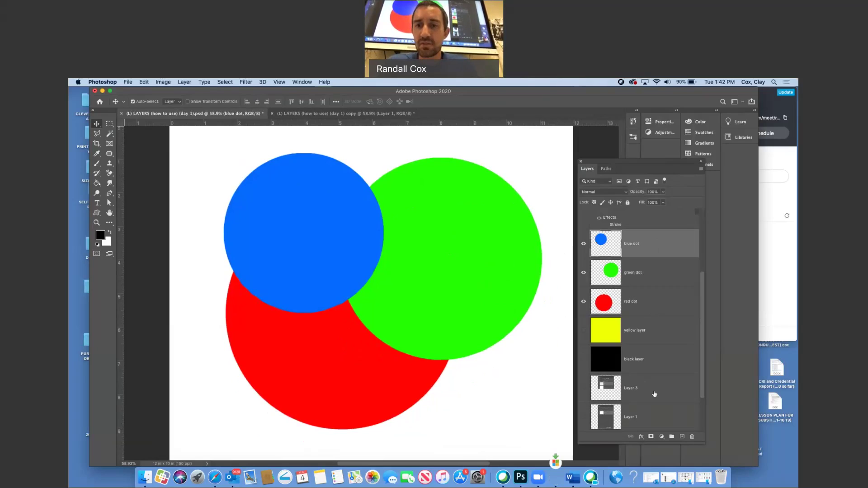
{"action": "left_click", "coordinate": [653, 415], "text": "shift"}
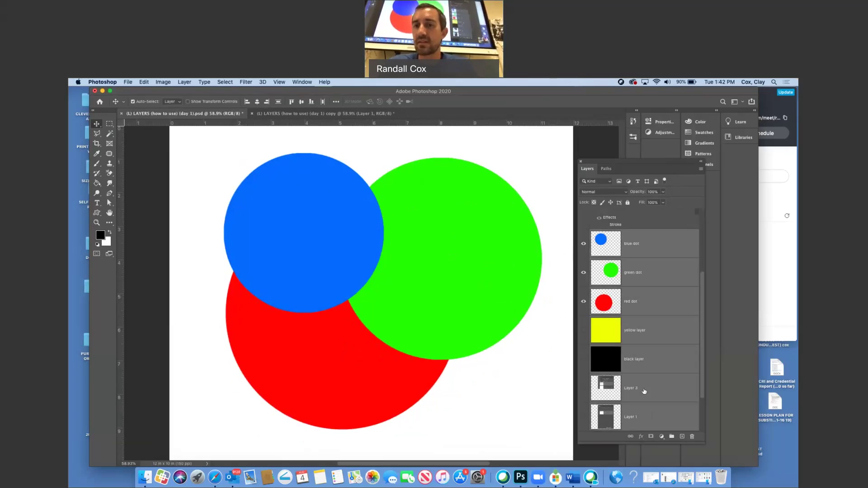
{"action": "left_click", "coordinate": [658, 250]}
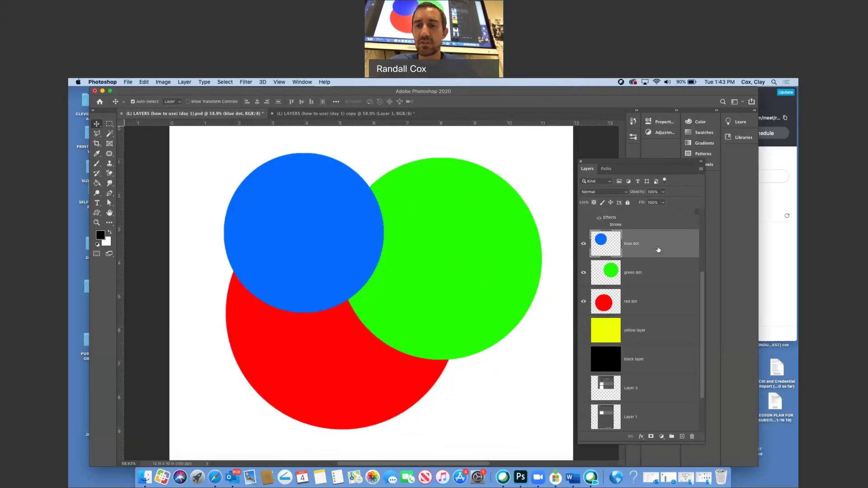
{"action": "left_click", "coordinate": [649, 301], "text": "shift"}
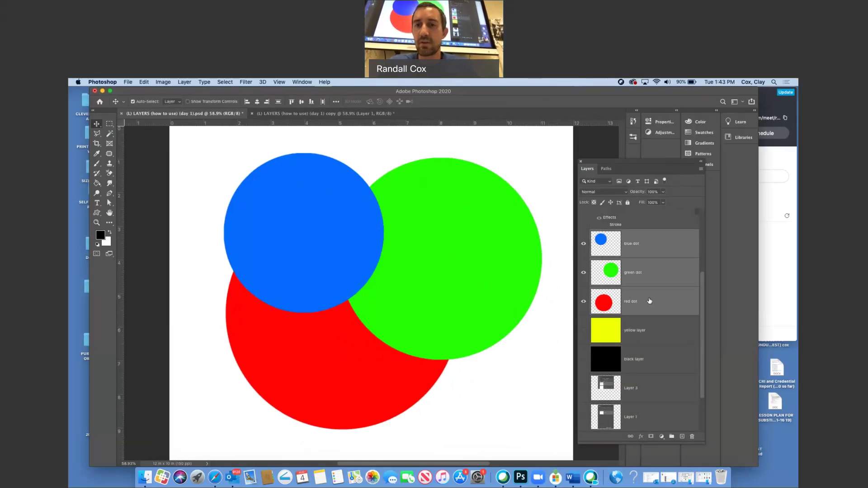
{"action": "mouse_move", "coordinate": [457, 264]}
{"action": "left_mouse_down"}
{"action": "mouse_move", "coordinate": [467, 287]}
{"action": "mouse_move", "coordinate": [439, 269]}
{"action": "mouse_move", "coordinate": [454, 271]}
{"action": "left_mouse_up"}
{"action": "left_click", "coordinate": [647, 253]}
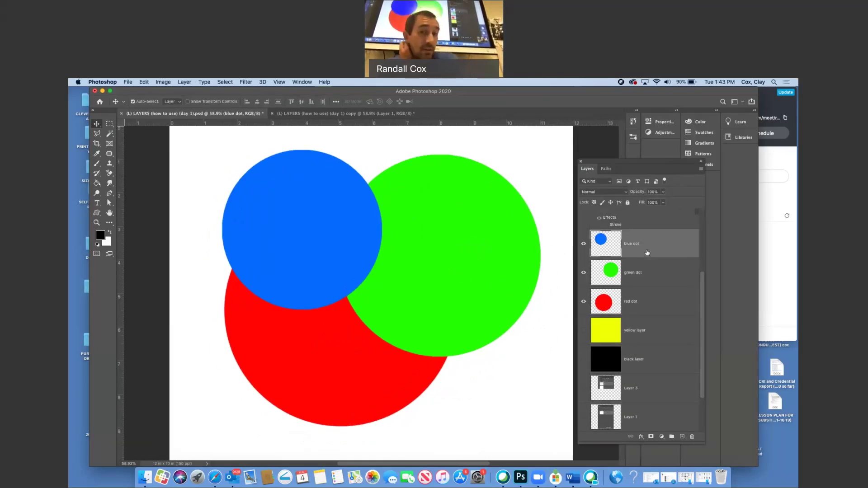
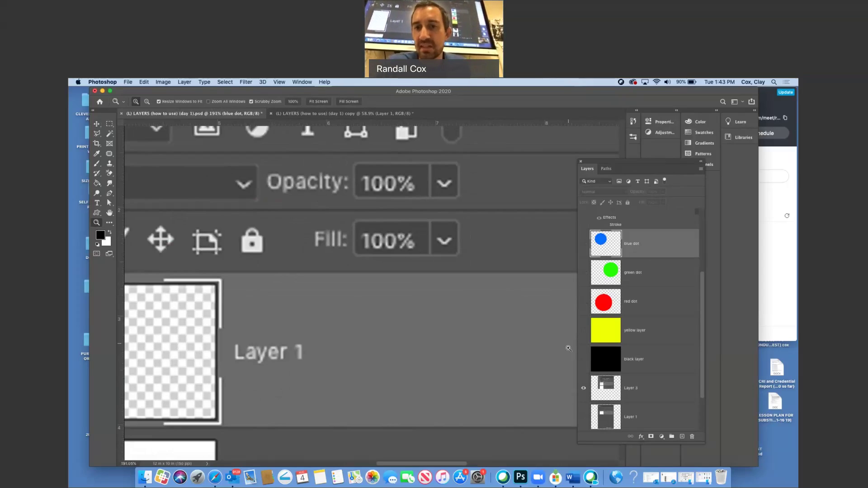
Hide Layer 3, show the blue dot layer, and fit the whole canvas on screen with the Move tool active.
{"action": "left_click", "coordinate": [584, 388]}
{"action": "left_click", "coordinate": [583, 244]}
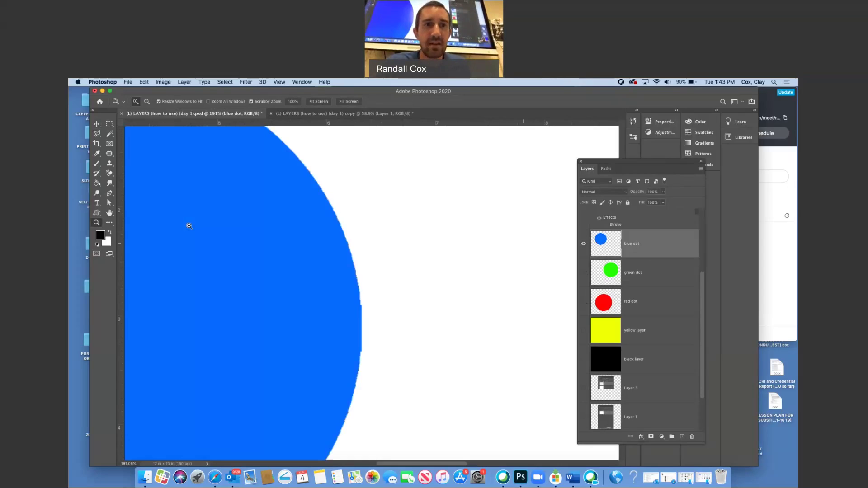
{"action": "left_click", "coordinate": [319, 101]}
{"action": "key", "text": "v"}
Lower the blue dot layer's opacity to about 49% and show the green dot layer beneath it.
{"action": "left_click", "coordinate": [663, 193]}
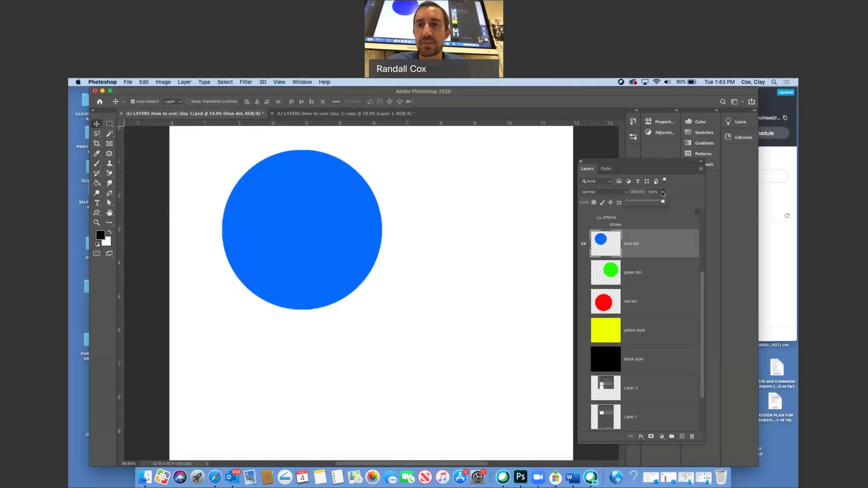
{"action": "left_click_drag", "start_coordinate": [663, 201], "coordinate": [644, 202]}
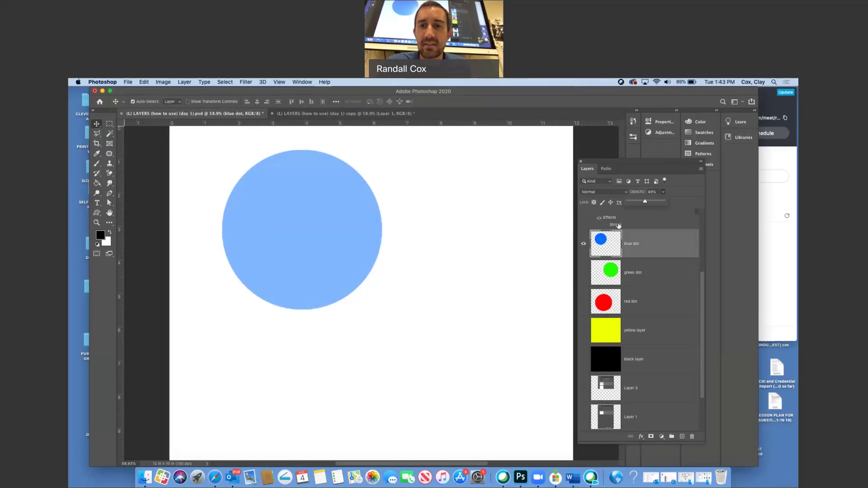
{"action": "left_click", "coordinate": [584, 272]}
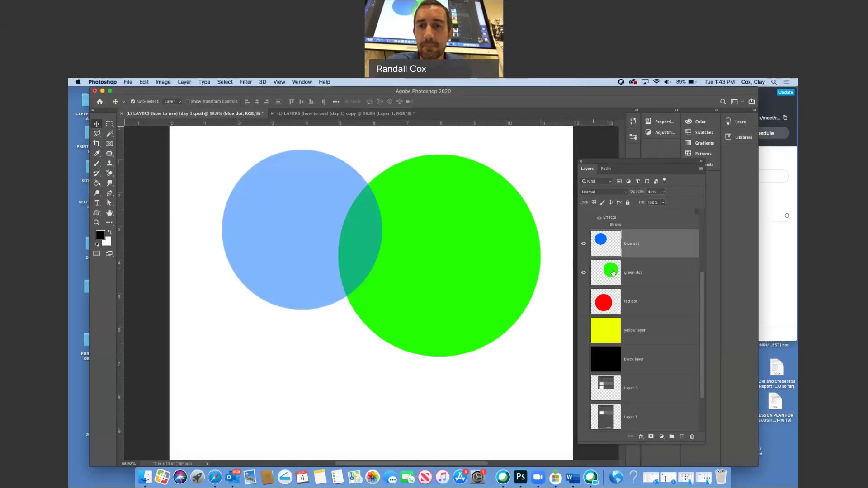
{"action": "left_click", "coordinate": [587, 276]}
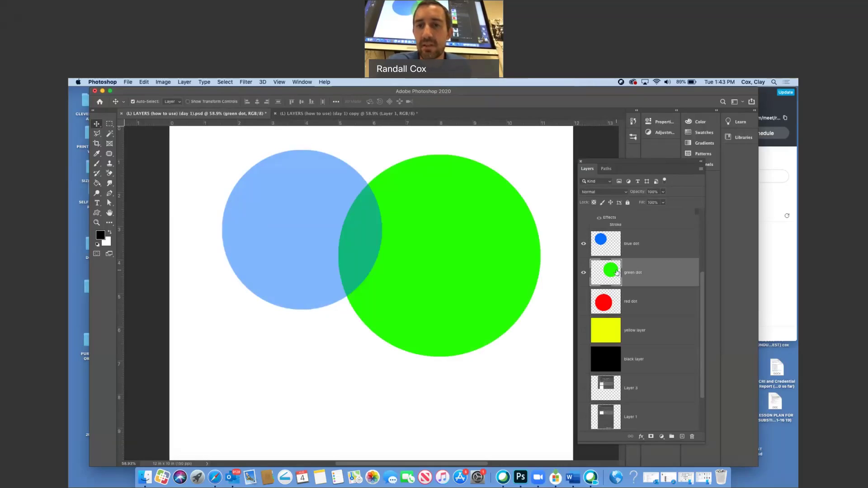
Toggle the green dot and red dot layers on and off to compare how they look through the semi-transparent blue dot.
{"action": "left_click", "coordinate": [584, 274]}
{"action": "left_click", "coordinate": [584, 273]}
{"action": "left_click", "coordinate": [584, 274]}
{"action": "left_click", "coordinate": [584, 274]}
{"action": "left_click", "coordinate": [584, 302]}
{"action": "left_click", "coordinate": [584, 303]}
{"action": "left_click", "coordinate": [584, 303]}
{"action": "left_click", "coordinate": [584, 303]}
{"action": "left_click", "coordinate": [584, 305]}
{"action": "left_click", "coordinate": [584, 304]}
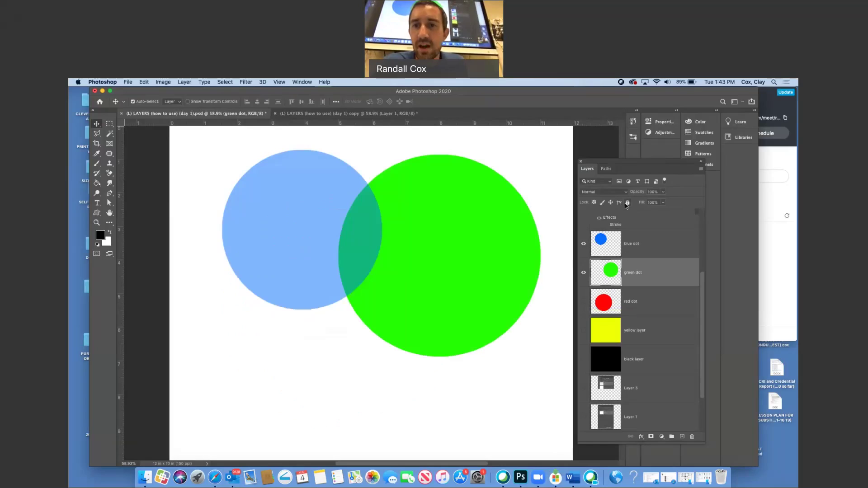
Lower the green dot layer's opacity to about 49%, and show the red dot layer at about 52% opacity.
{"action": "left_click", "coordinate": [663, 191]}
{"action": "left_click_drag", "start_coordinate": [665, 202], "coordinate": [645, 200]}
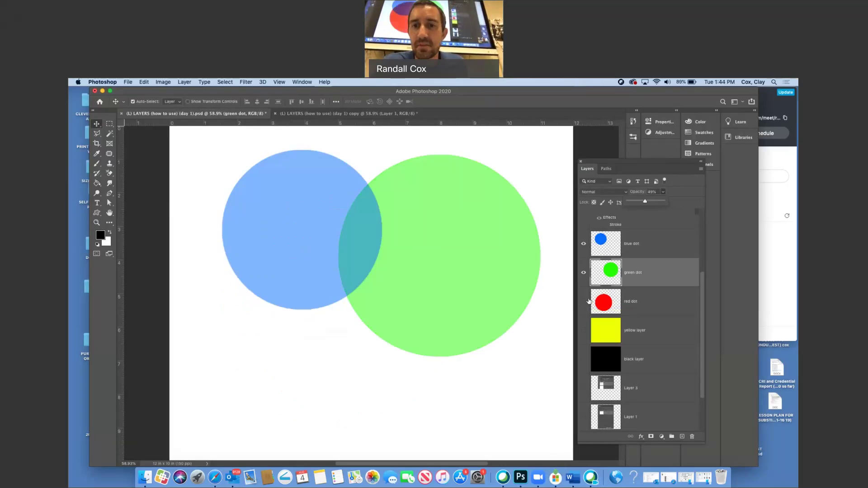
{"action": "left_click", "coordinate": [583, 301]}
{"action": "left_click", "coordinate": [642, 301]}
{"action": "left_click", "coordinate": [664, 191]}
{"action": "left_click_drag", "start_coordinate": [665, 201], "coordinate": [647, 201]}
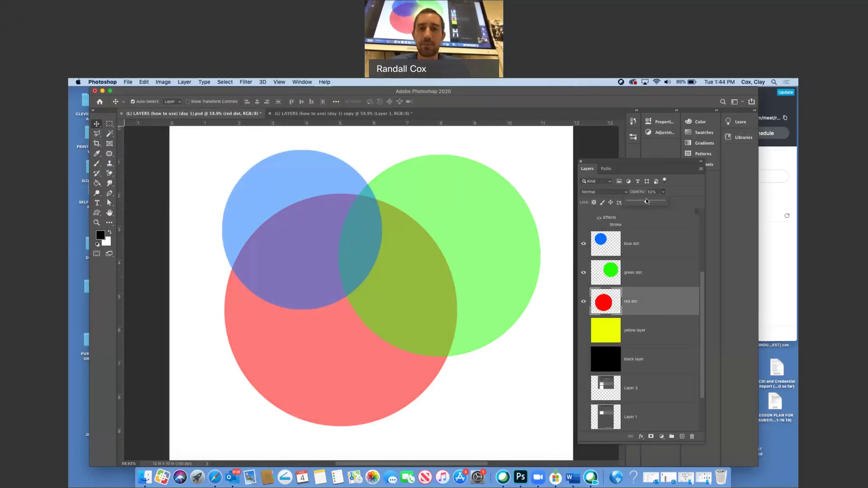
Select the blue, green and red dot layers together and move the three semi-transparent dots slightly up and right.
{"action": "left_click", "coordinate": [636, 249], "text": "shift"}
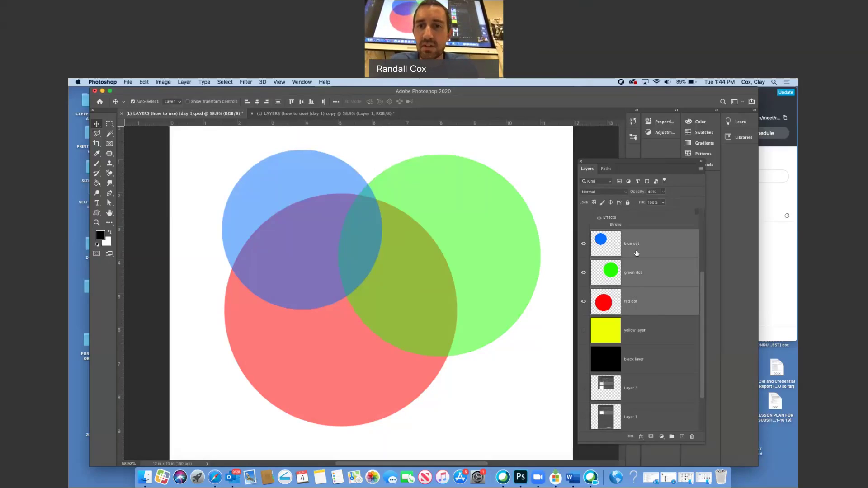
{"action": "left_click_drag", "start_coordinate": [474, 253], "coordinate": [482, 234]}
Set the blue dot layer's opacity to 100% and, with the green and red dot layers hidden, move the blue dot slightly right and down.
{"action": "left_click", "coordinate": [648, 240]}
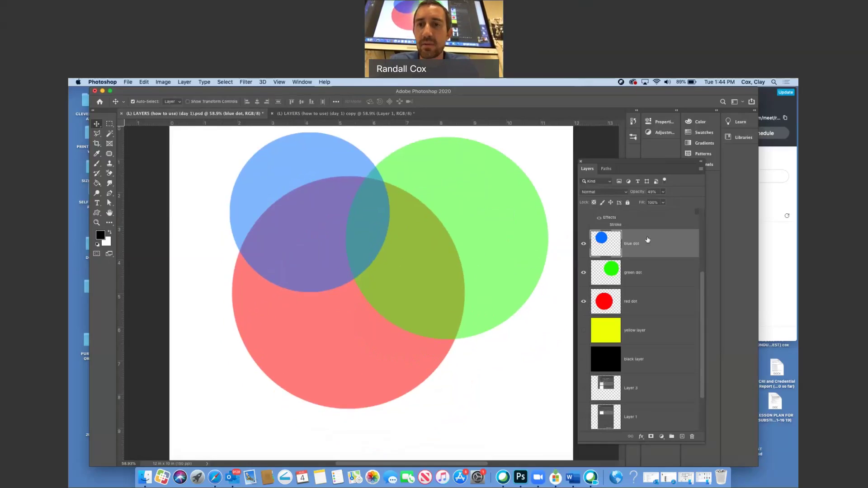
{"action": "left_click", "coordinate": [663, 191]}
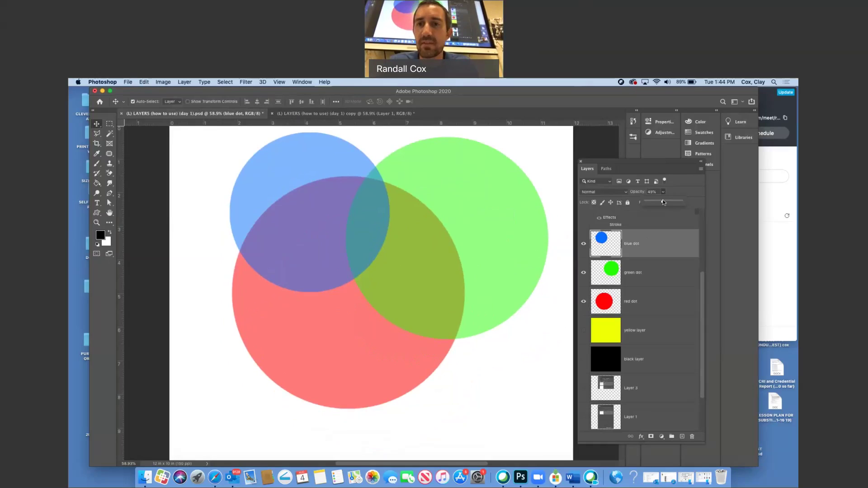
{"action": "left_click_drag", "start_coordinate": [663, 202], "coordinate": [704, 205]}
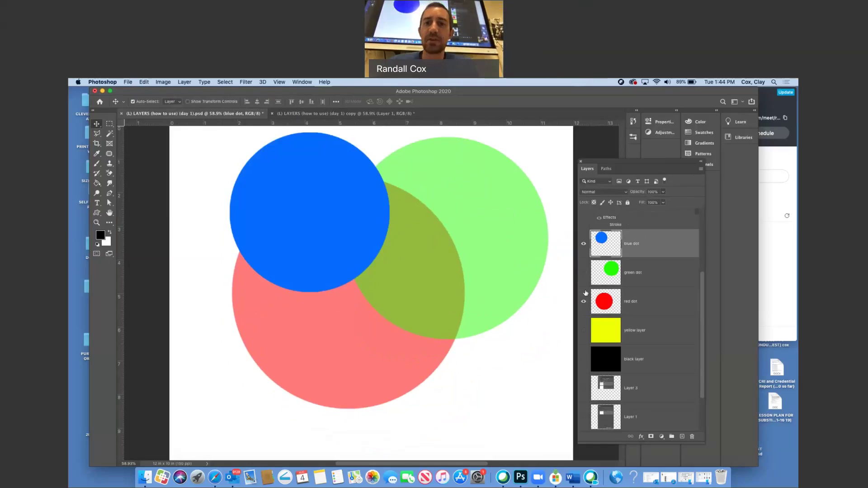
{"action": "left_click_drag", "start_coordinate": [584, 273], "coordinate": [583, 301]}
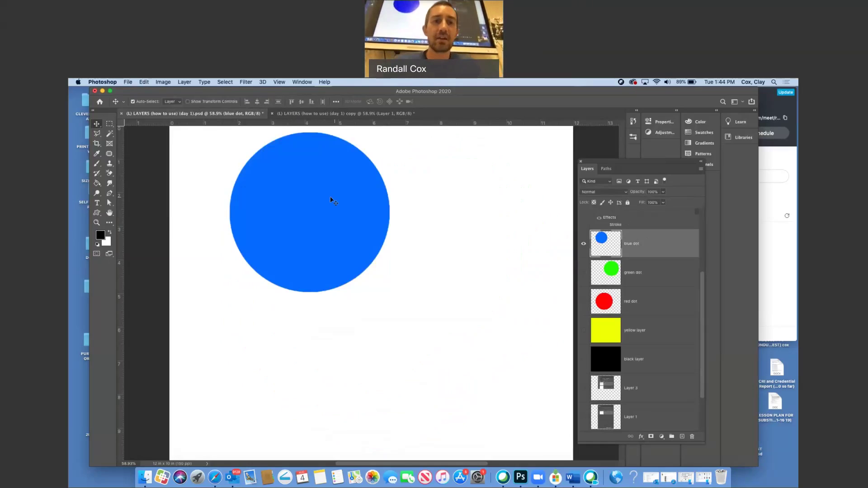
{"action": "left_click_drag", "start_coordinate": [331, 199], "coordinate": [320, 212]}
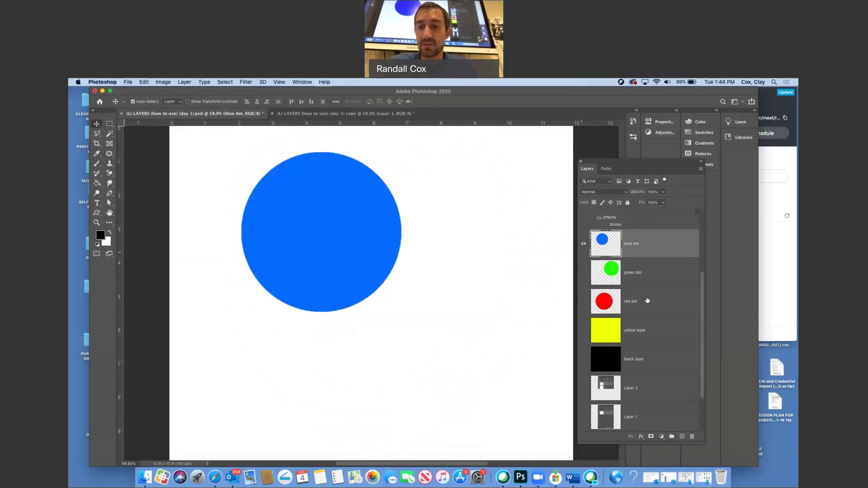
Shorten the Layers panel, then add a blank layer above the blue dot layer and delete it.
{"action": "left_click_drag", "start_coordinate": [619, 428], "coordinate": [621, 287]}
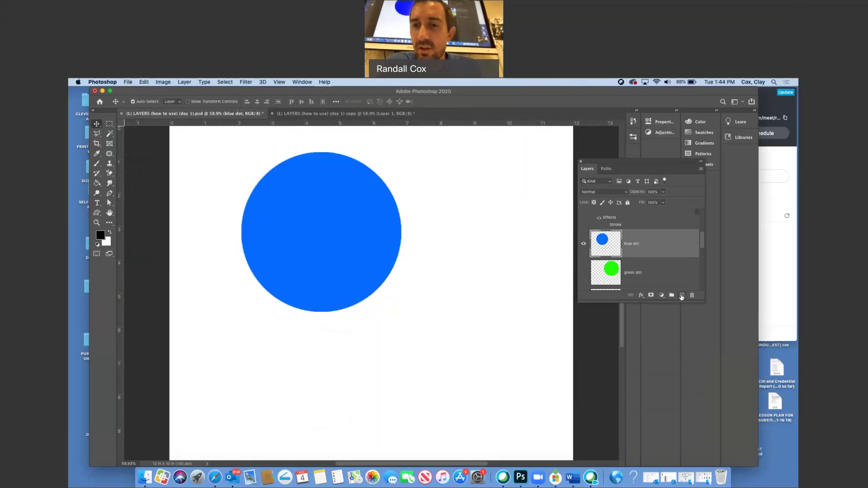
{"action": "left_click", "coordinate": [682, 295]}
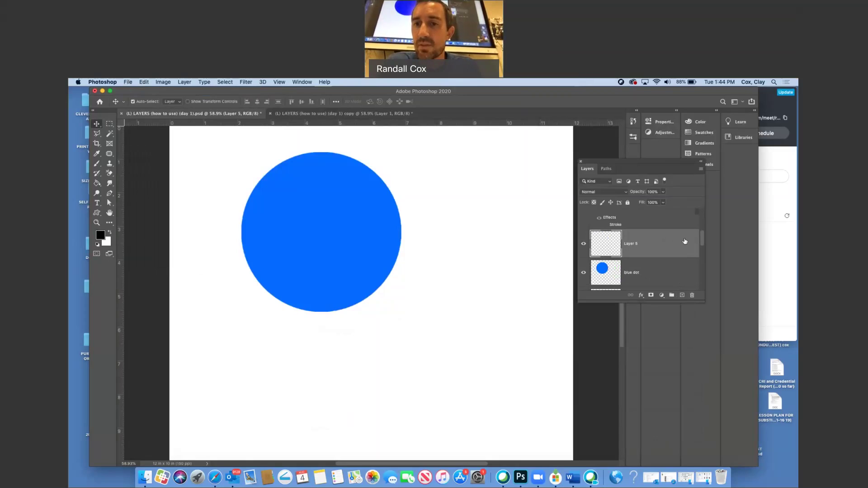
{"action": "left_click_drag", "start_coordinate": [670, 246], "coordinate": [692, 295]}
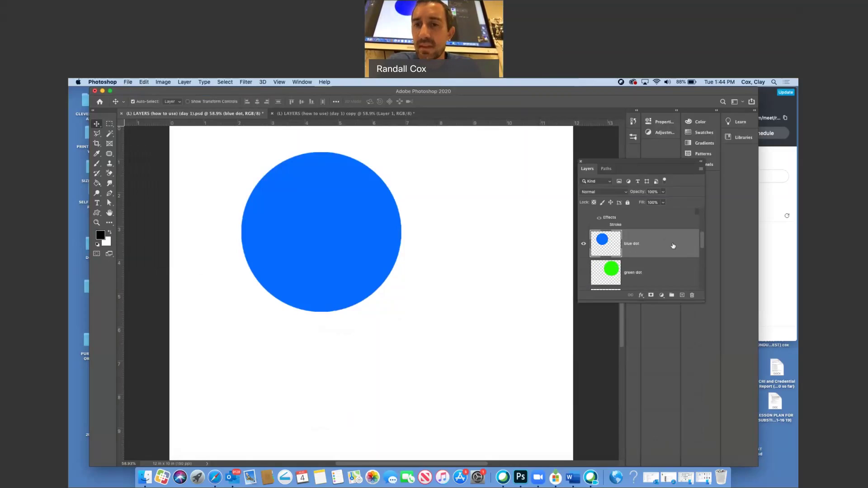
Duplicate the blue dot layer and move the copy to the right of the original dot.
{"action": "left_click_drag", "start_coordinate": [666, 244], "coordinate": [682, 295]}
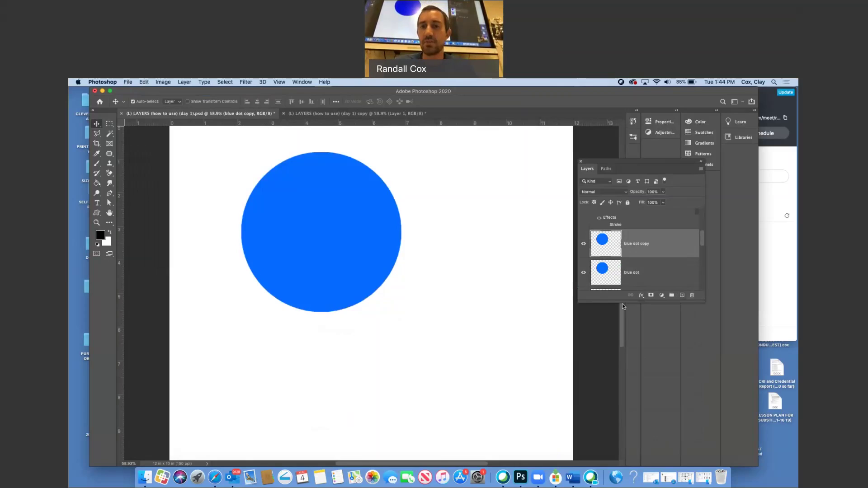
{"action": "left_click_drag", "start_coordinate": [622, 302], "coordinate": [623, 386]}
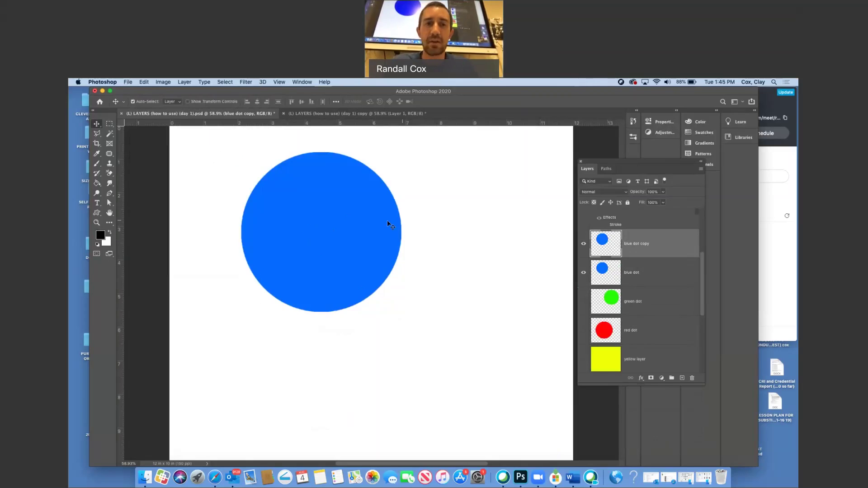
{"action": "left_click_drag", "start_coordinate": [312, 222], "coordinate": [477, 226]}
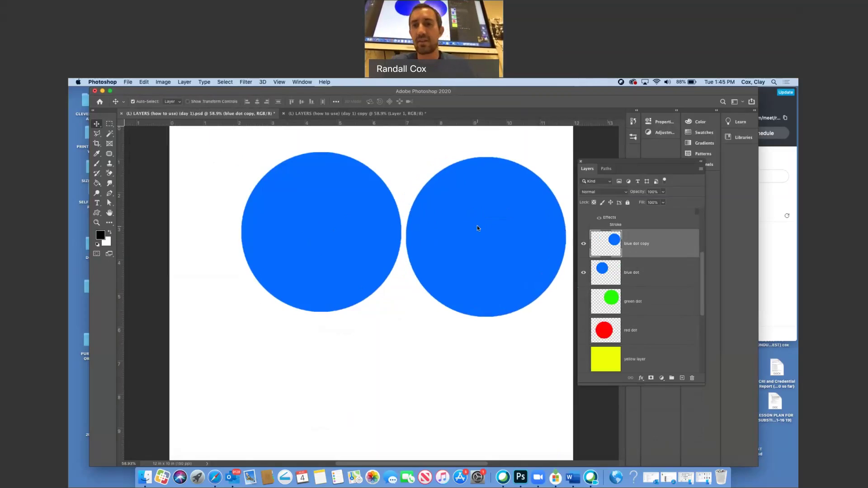
Duplicate both blue dot layers together and move the two copies directly below the originals to form a two-by-two grid.
{"action": "left_click", "coordinate": [617, 268], "text": "shift"}
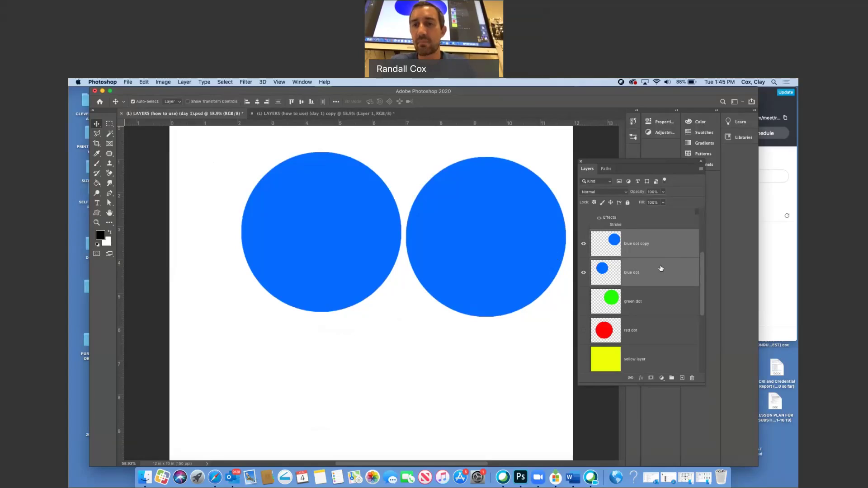
{"action": "left_click_drag", "start_coordinate": [661, 268], "coordinate": [682, 378]}
{"action": "left_click_drag", "start_coordinate": [516, 248], "coordinate": [487, 407]}
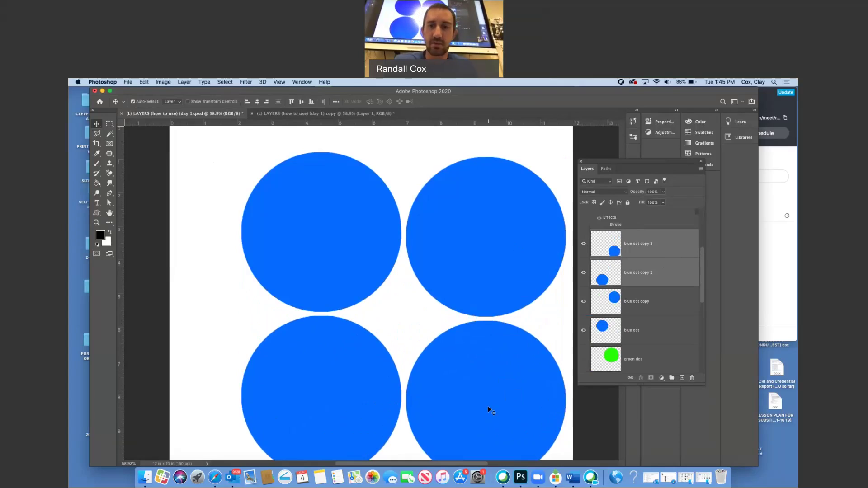
Scale the four blue dot layers together to about 49% and move them to the canvas's upper-left area.
{"action": "left_click", "coordinate": [654, 337]}
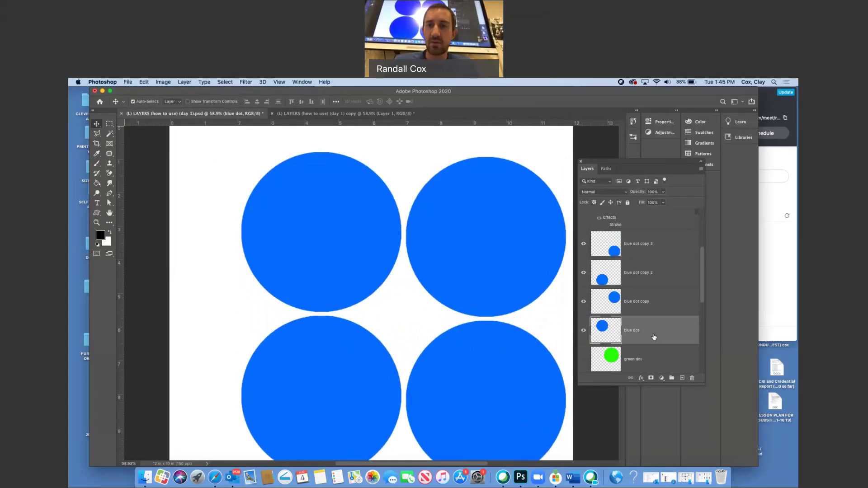
{"action": "left_click", "coordinate": [671, 252], "text": "shift"}
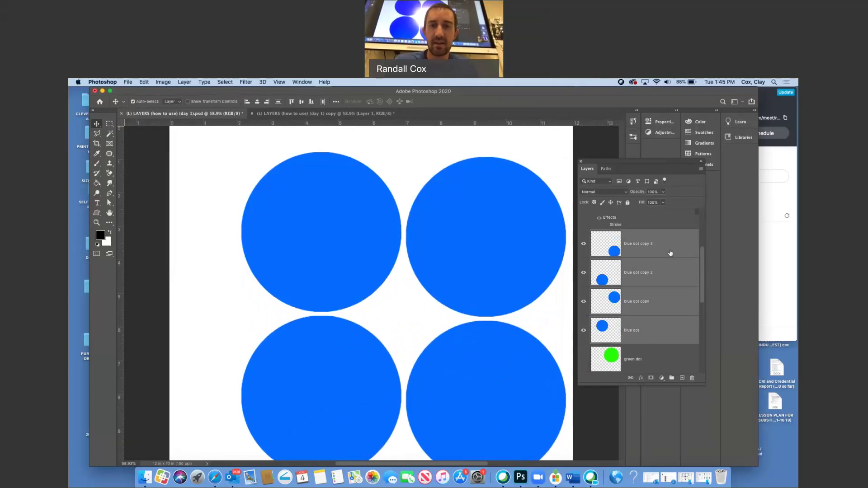
{"action": "key", "text": "super+t"}
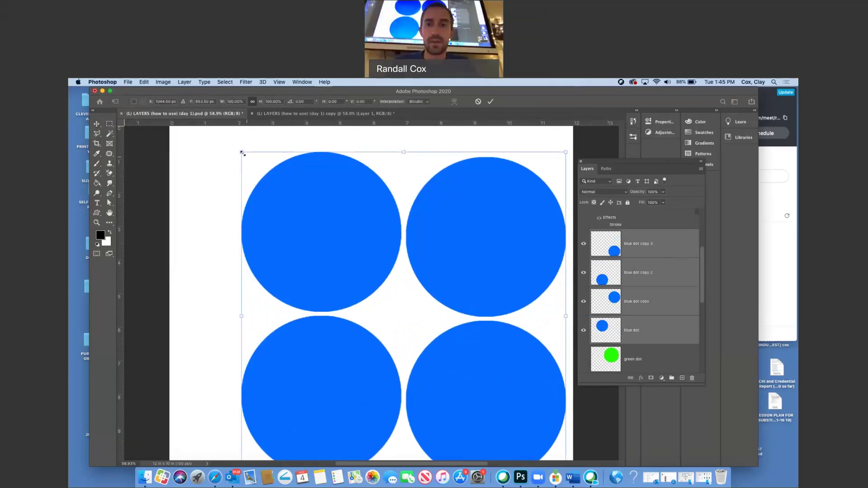
{"action": "left_click_drag", "start_coordinate": [243, 154], "coordinate": [424, 316]}
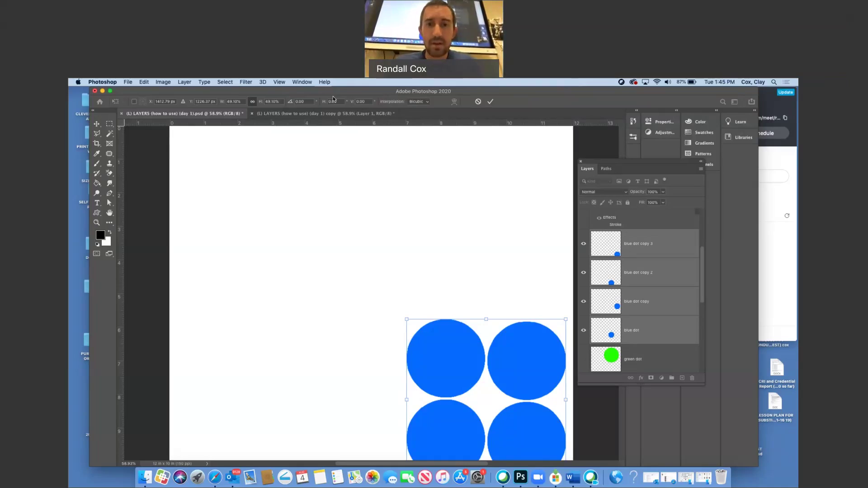
{"action": "left_click_drag", "start_coordinate": [436, 343], "coordinate": [230, 163]}
{"action": "key", "text": "Return"}
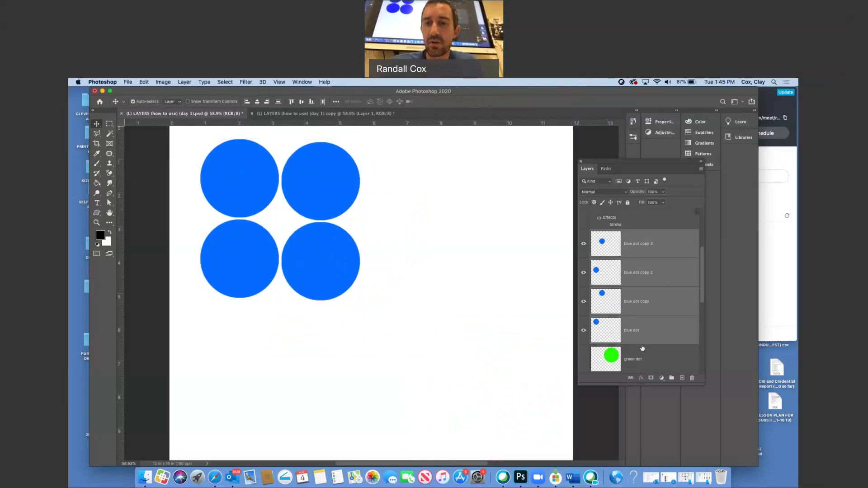
Duplicate the four blue dot layers and move the copies directly to the right of the originals.
{"action": "left_click_drag", "start_coordinate": [655, 301], "coordinate": [683, 376]}
{"action": "left_click_drag", "start_coordinate": [341, 186], "coordinate": [512, 203]}
Select all eight blue dot layers, from blue dot up to blue dot copy 7, and merge them into one layer.
{"action": "scroll", "coordinate": [644, 319], "scroll_direction": "down", "scroll_amount": 5}
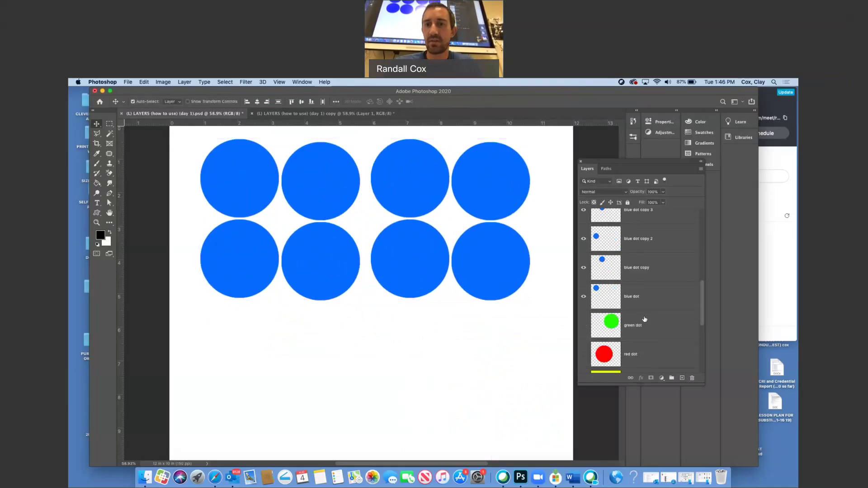
{"action": "scroll", "coordinate": [644, 320], "scroll_direction": "up", "scroll_amount": 1}
{"action": "left_click", "coordinate": [647, 325]}
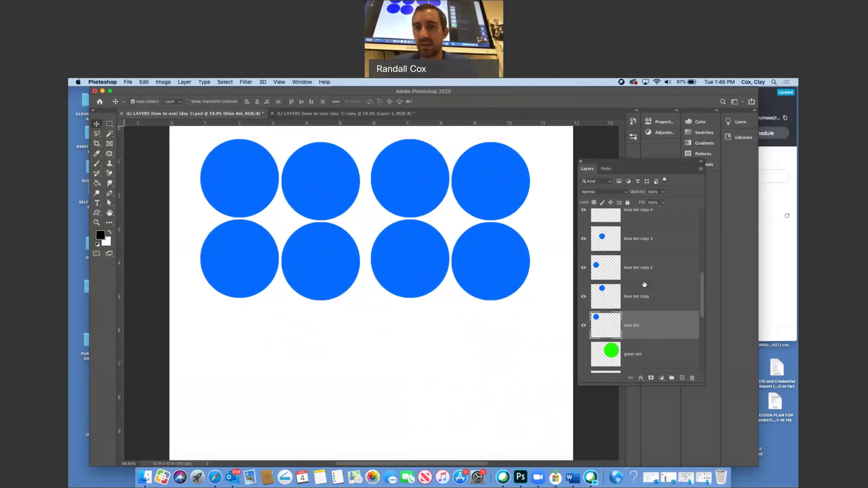
{"action": "scroll", "coordinate": [638, 283], "scroll_direction": "up", "scroll_amount": 1}
{"action": "scroll", "coordinate": [638, 283], "scroll_direction": "up", "scroll_amount": 4}
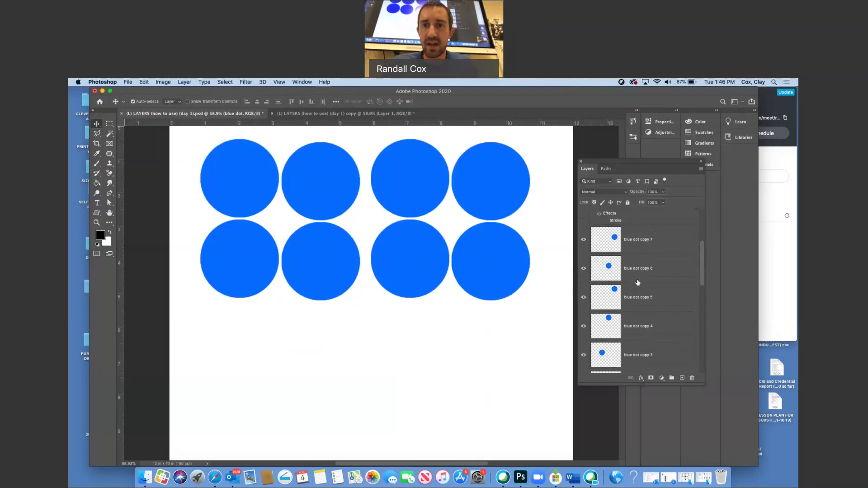
{"action": "scroll", "coordinate": [638, 283], "scroll_direction": "up", "scroll_amount": 1}
{"action": "scroll", "coordinate": [638, 285], "scroll_direction": "down", "scroll_amount": 4}
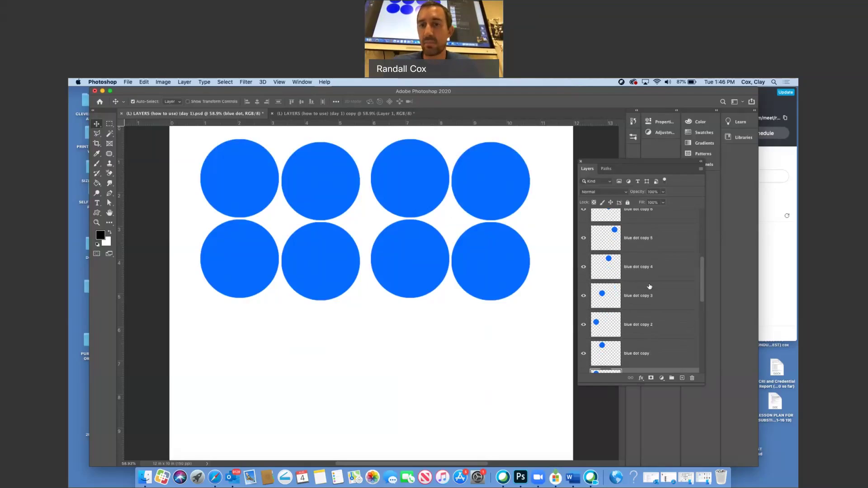
{"action": "scroll", "coordinate": [634, 337], "scroll_direction": "up", "scroll_amount": 4}
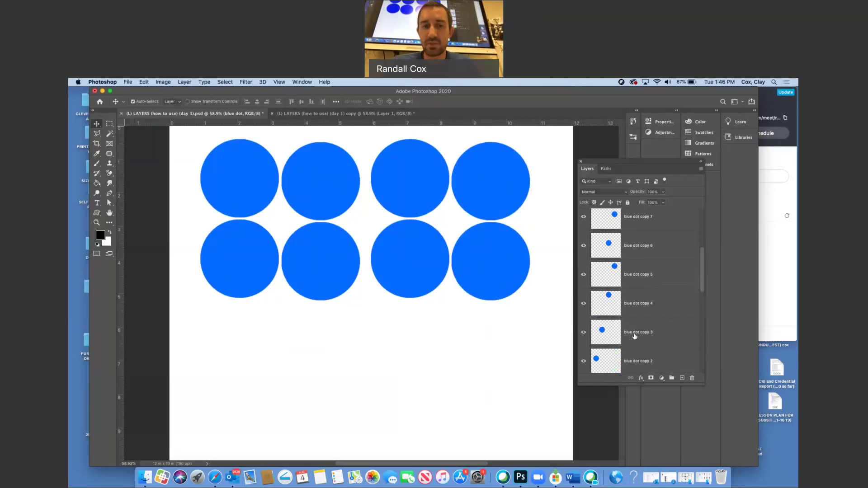
{"action": "left_click", "coordinate": [673, 257], "text": "shift"}
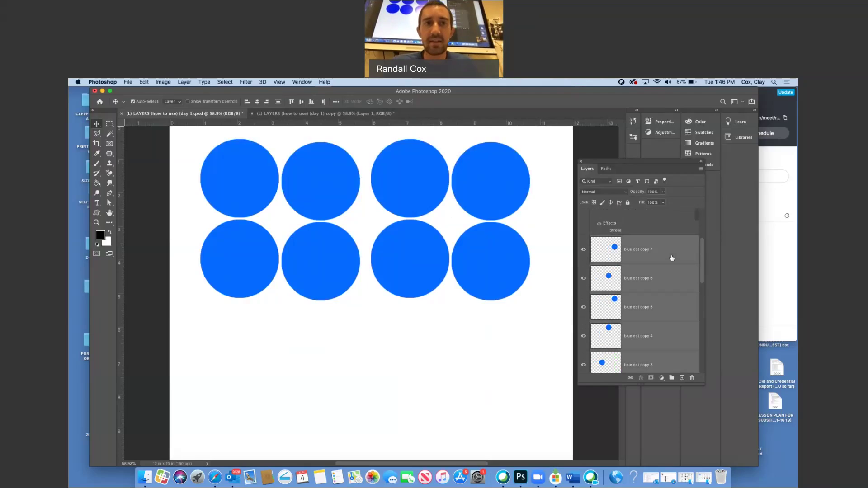
{"action": "left_click", "coordinate": [184, 81]}
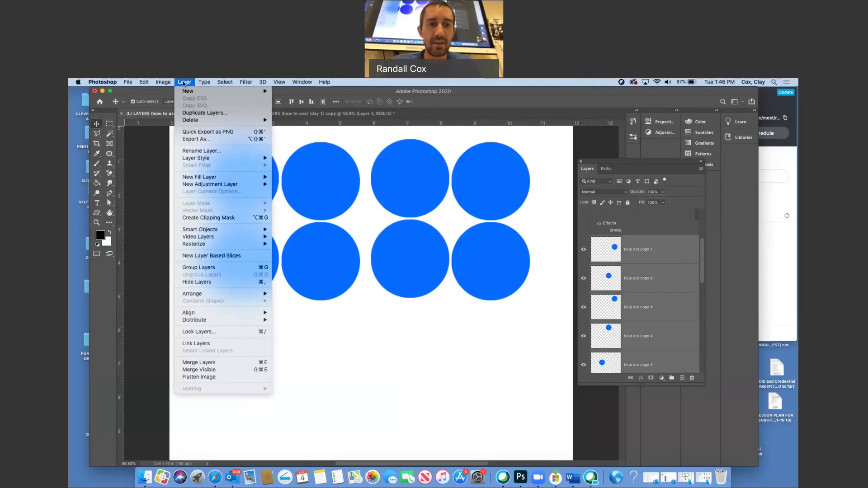
{"action": "left_click", "coordinate": [239, 364]}
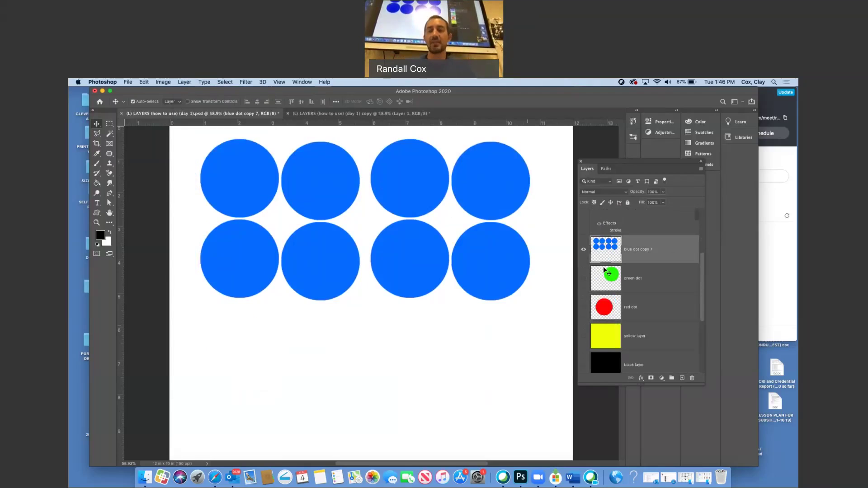
Shift the merged blue dots slightly, then duplicate their layer and move the copy down to the lower half of the canvas.
{"action": "left_click_drag", "start_coordinate": [403, 198], "coordinate": [404, 180]}
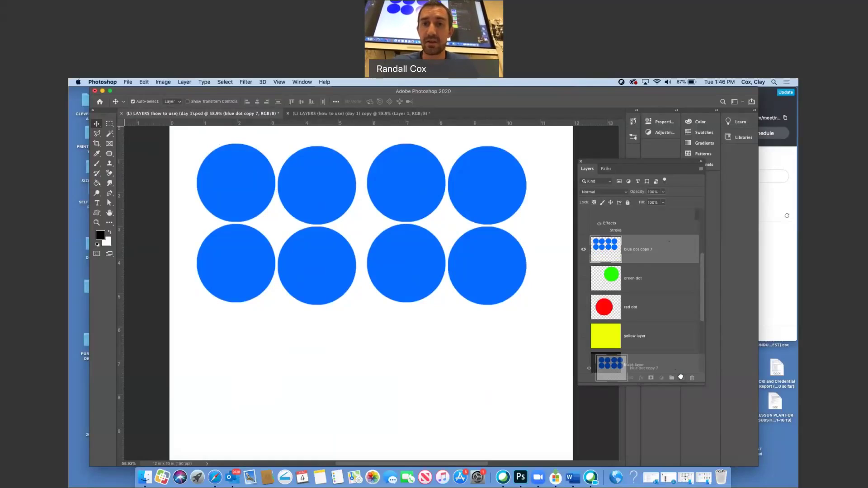
{"action": "key", "text": "super+j"}
{"action": "left_click_drag", "start_coordinate": [494, 248], "coordinate": [507, 386]}
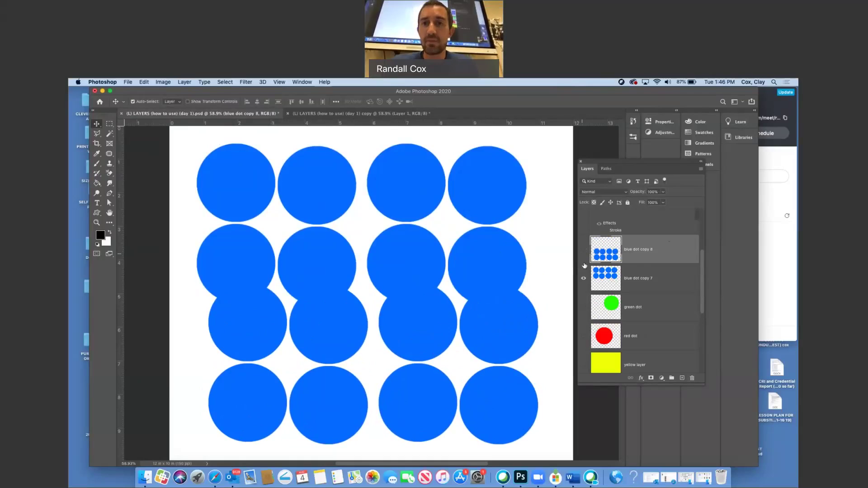
Hide both merged blue dot layers and switch the type layer's visibility on and off again.
{"action": "left_click_drag", "start_coordinate": [583, 256], "coordinate": [583, 280]}
{"action": "scroll", "coordinate": [617, 257], "scroll_direction": "up", "scroll_amount": 2}
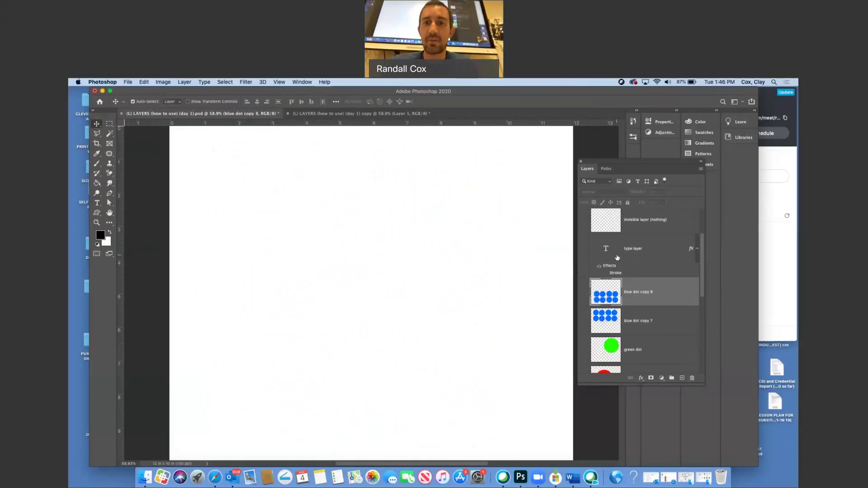
{"action": "left_click", "coordinate": [585, 248]}
{"action": "left_click", "coordinate": [584, 249]}
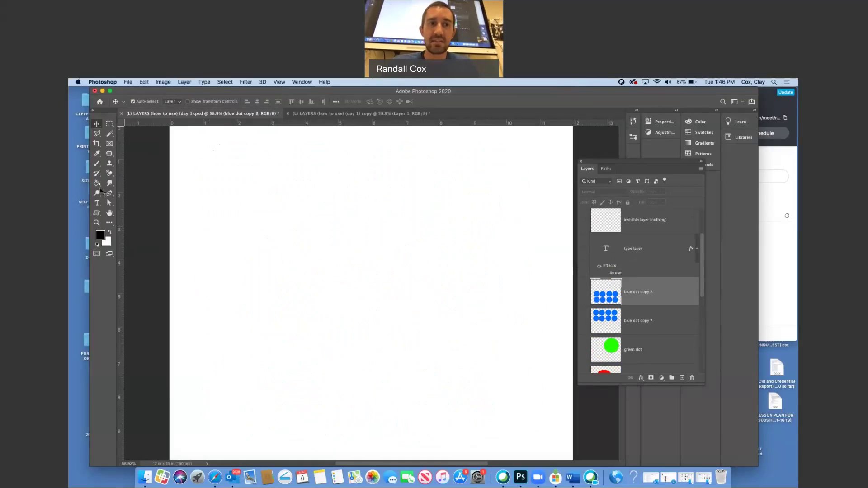
Add a placeholder point text layer and delete it, then add a small paragraph text box and delete its layer.
{"action": "left_click", "coordinate": [96, 205]}
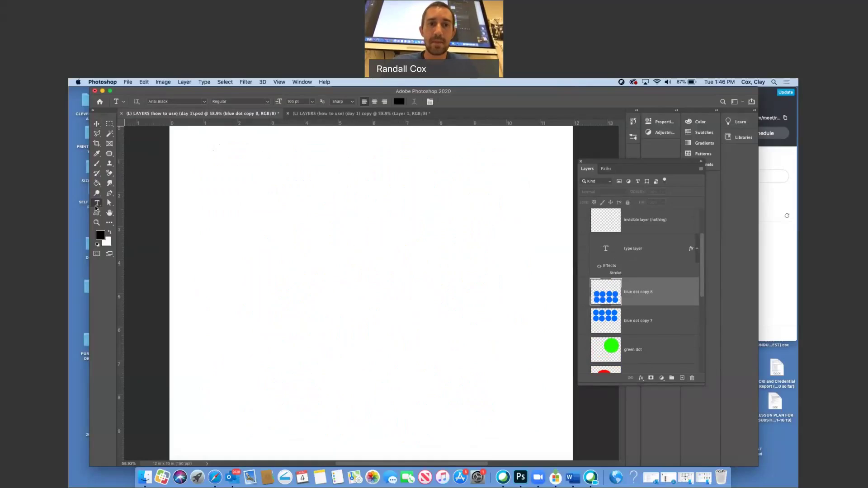
{"action": "left_click", "coordinate": [314, 249]}
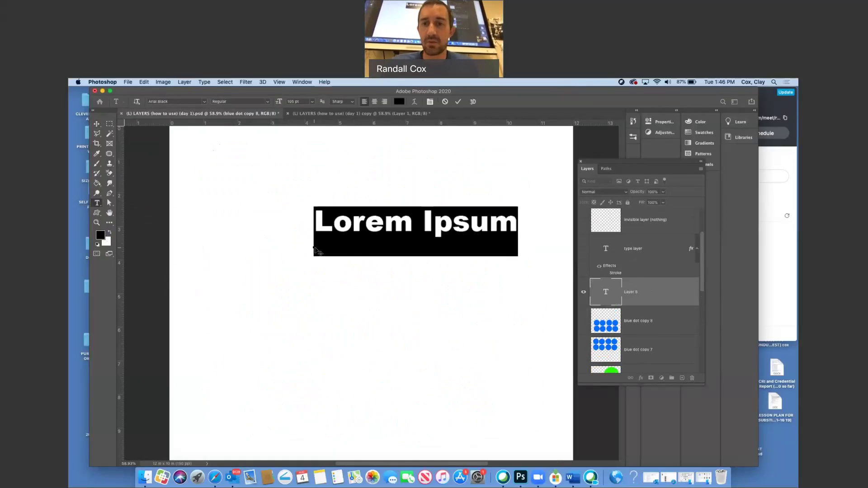
{"action": "left_click", "coordinate": [663, 295]}
{"action": "left_click_drag", "start_coordinate": [664, 295], "coordinate": [692, 379]}
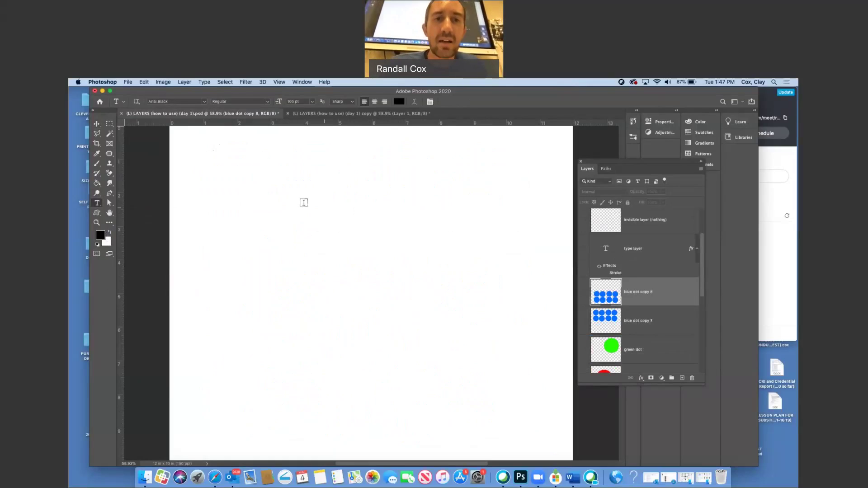
{"action": "left_click_drag", "start_coordinate": [275, 195], "coordinate": [359, 274]}
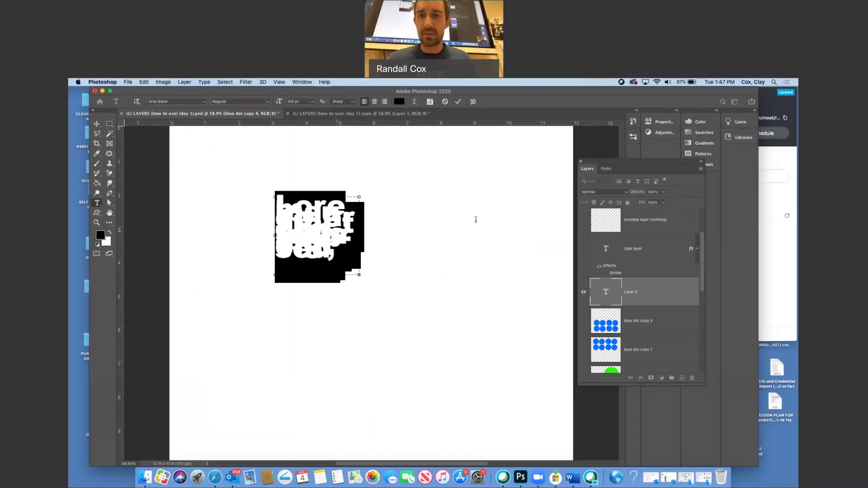
{"action": "left_click_drag", "start_coordinate": [659, 292], "coordinate": [692, 380]}
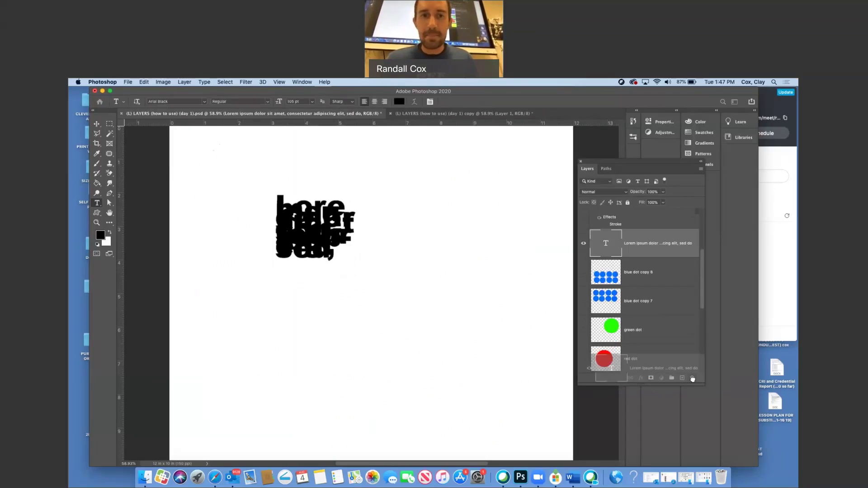
Add a point text layer containing the surname on the blank canvas and color the text bright orange.
{"action": "left_click", "coordinate": [292, 249]}
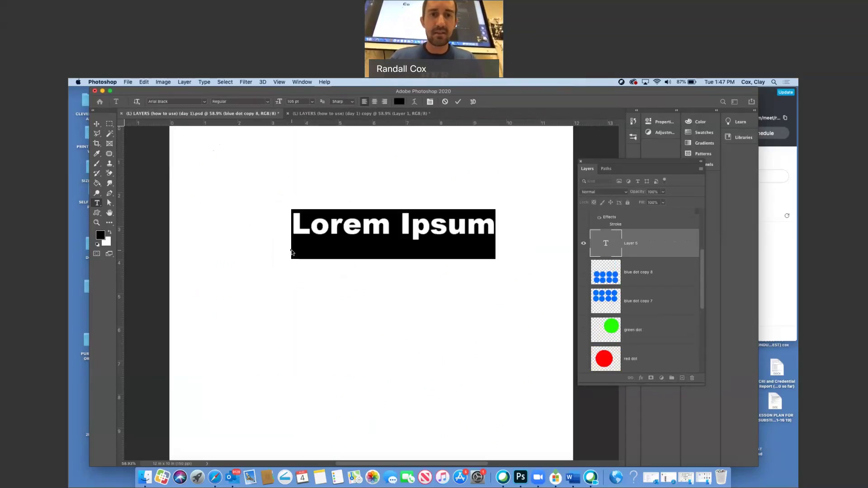
{"action": "type", "text": "Cox"}
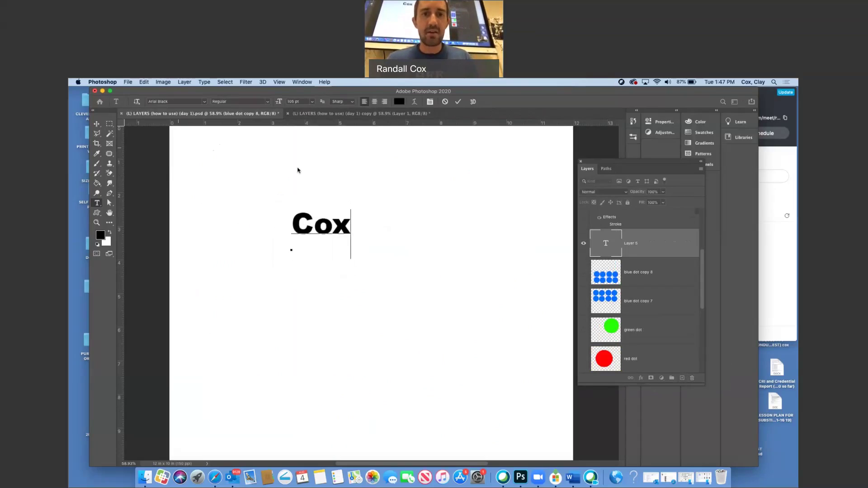
{"action": "key", "text": "super+a"}
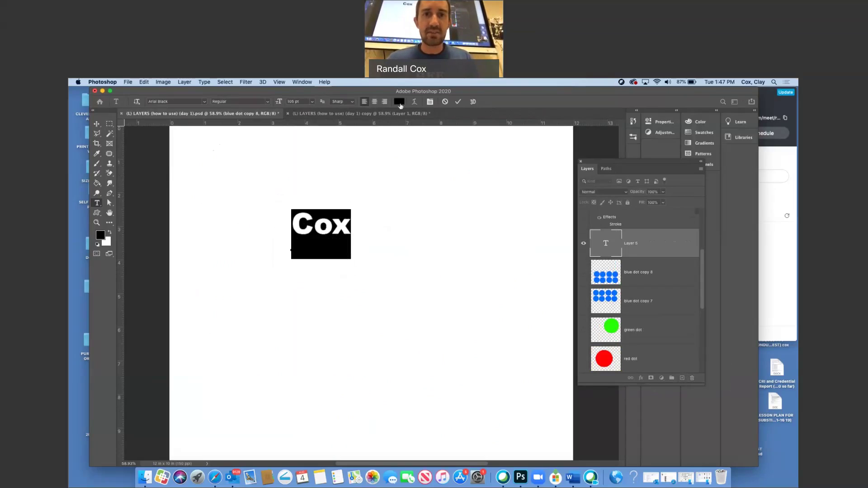
{"action": "left_click", "coordinate": [399, 103]}
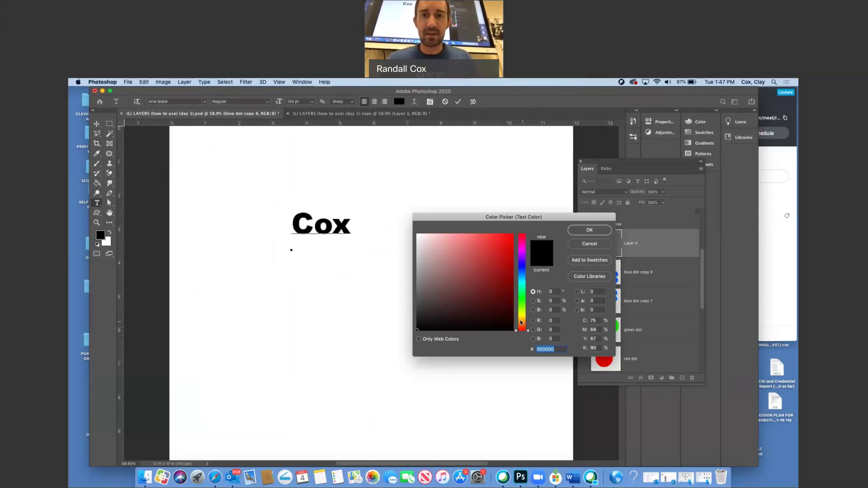
{"action": "left_click", "coordinate": [521, 322]}
{"action": "left_click", "coordinate": [513, 235]}
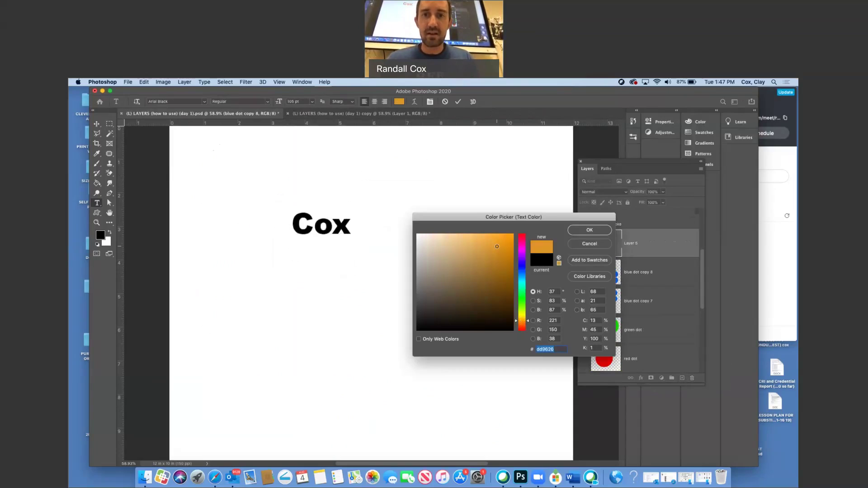
{"action": "left_click", "coordinate": [589, 231]}
Enlarge the orange surname text to about 414% and move it left toward the middle of the canvas.
{"action": "left_click", "coordinate": [97, 124]}
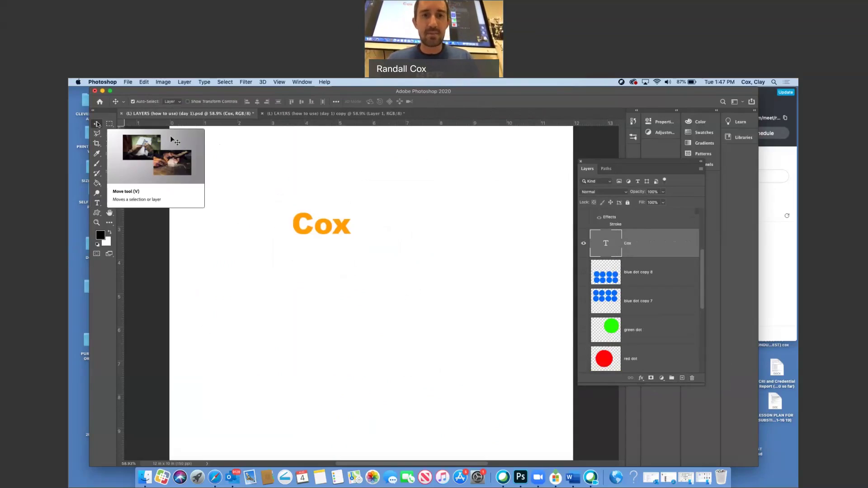
{"action": "key", "text": "super+t"}
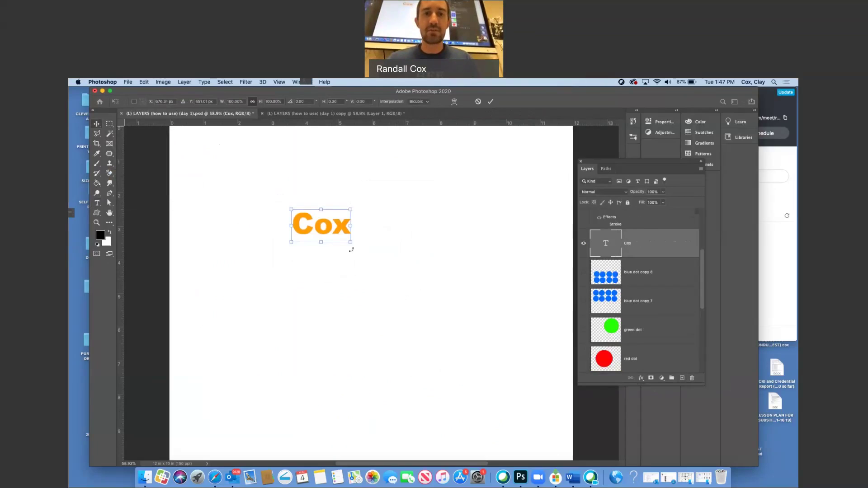
{"action": "left_click_drag", "start_coordinate": [351, 243], "coordinate": [499, 414]}
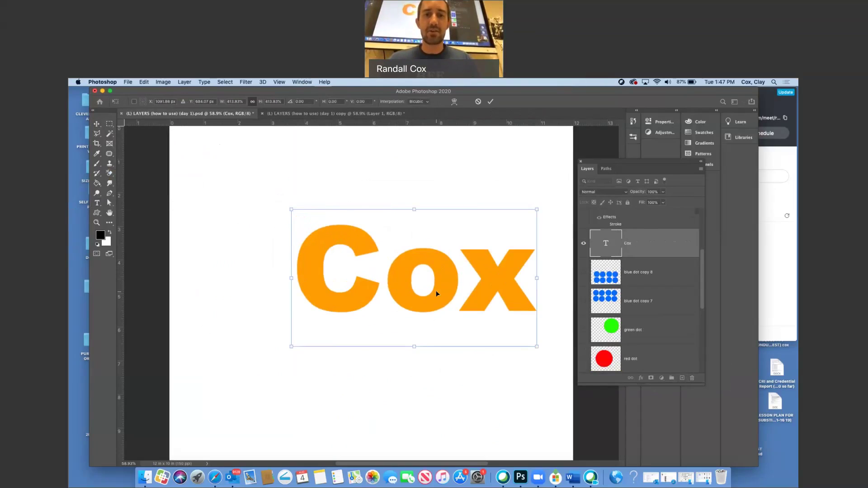
{"action": "left_click_drag", "start_coordinate": [446, 292], "coordinate": [392, 292]}
{"action": "key", "text": "Return"}
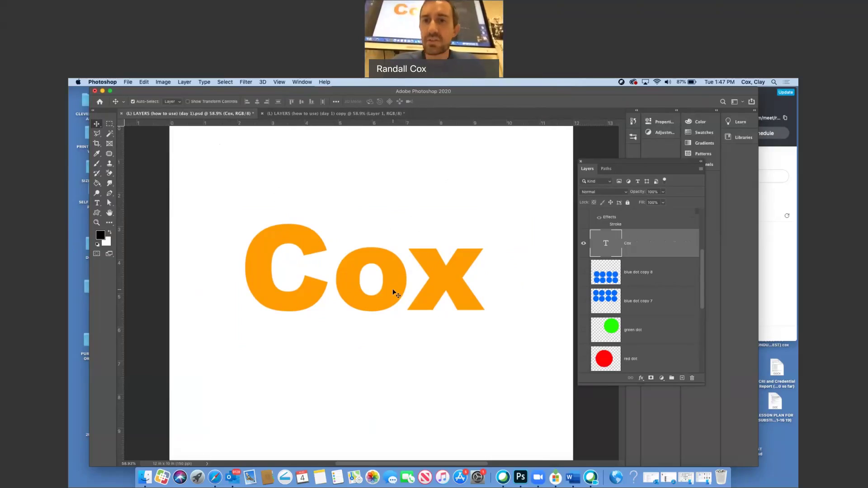
Try the surname text layer's opacity adjustment, then duplicate the layer, offset the copy slightly and delete the copy.
{"action": "left_click", "coordinate": [664, 192]}
{"action": "left_click_drag", "start_coordinate": [664, 200], "coordinate": [642, 199]}
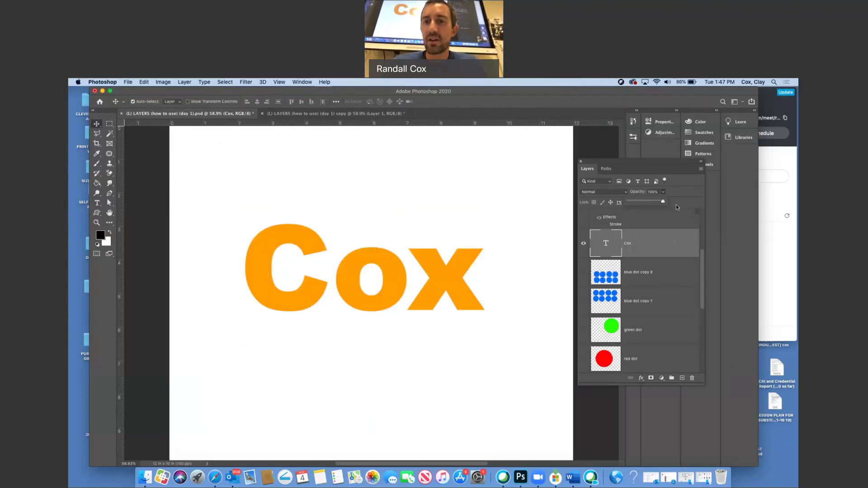
{"action": "left_click_drag", "start_coordinate": [664, 246], "coordinate": [683, 378]}
{"action": "mouse_move", "coordinate": [458, 288]}
{"action": "left_mouse_down"}
{"action": "mouse_move", "coordinate": [451, 377]}
{"action": "mouse_move", "coordinate": [469, 286]}
{"action": "left_mouse_up"}
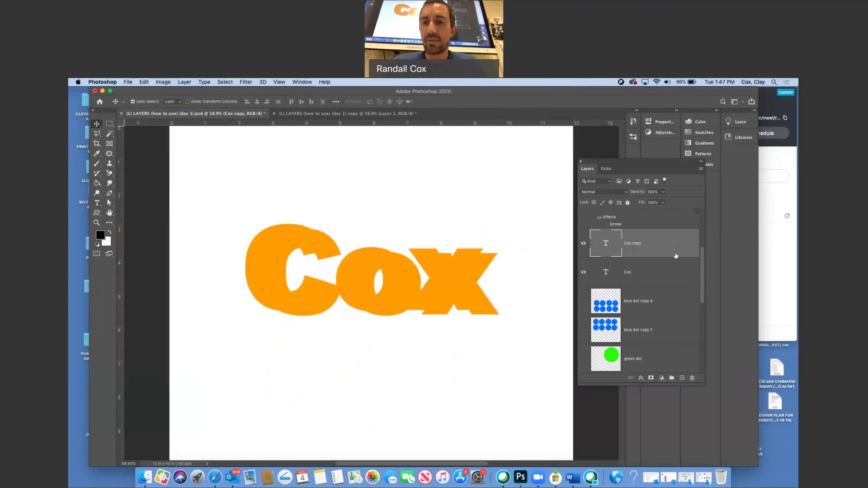
{"action": "key", "text": "BackSpace"}
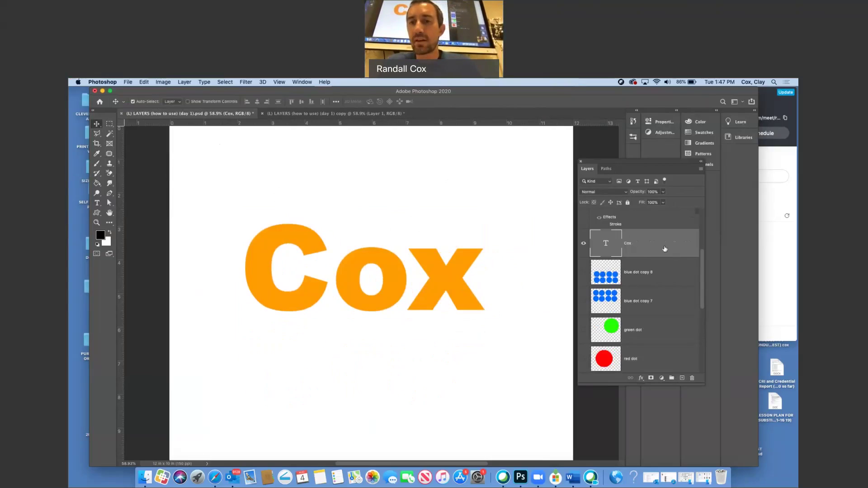
Rename the surname text layer to MY NAME.
{"action": "double_click", "coordinate": [628, 244]}
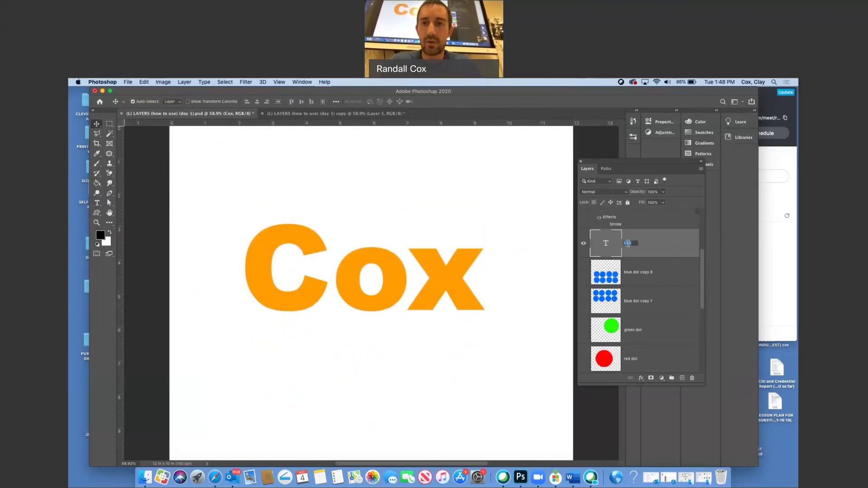
{"action": "type", "text": "M"}
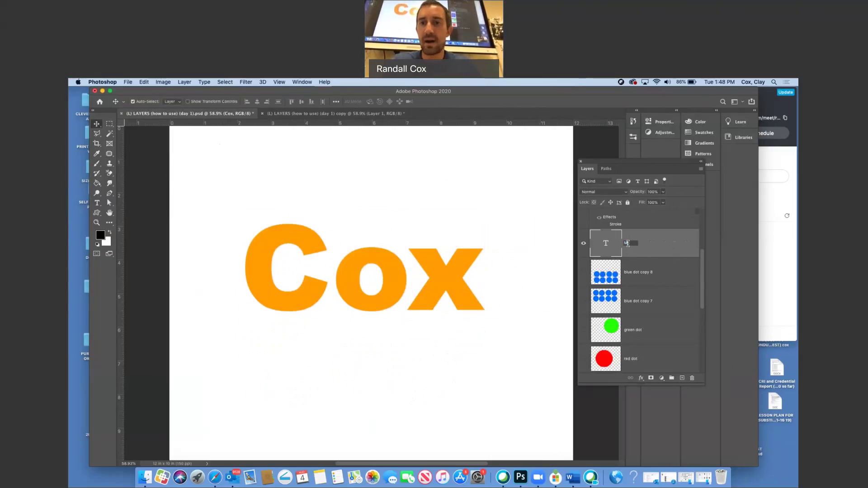
{"action": "type", "text": "YNAME"}
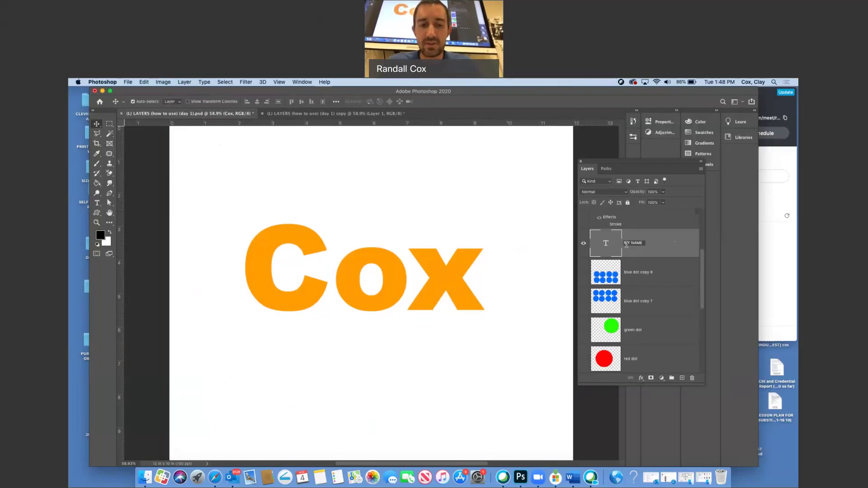
{"action": "key", "text": "super"}
Mark the MY NAME layer with the red color label.
{"action": "left_click", "coordinate": [583, 236]}
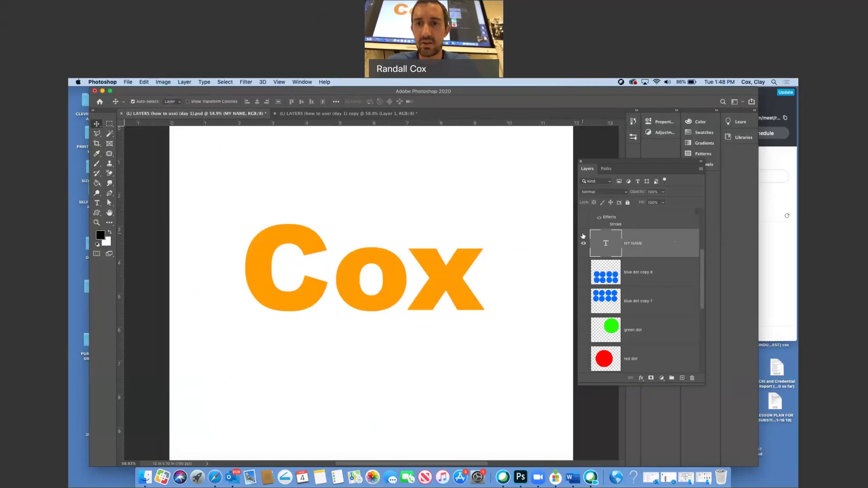
{"action": "right_click", "coordinate": [584, 236]}
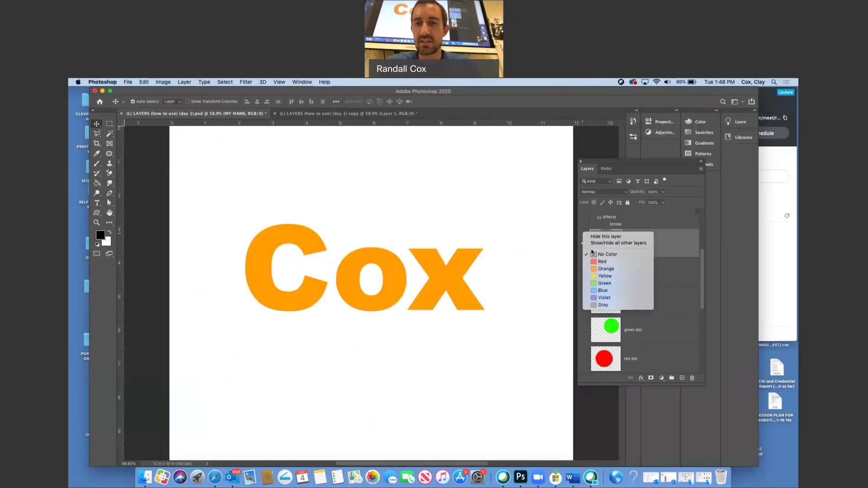
{"action": "left_click", "coordinate": [613, 262]}
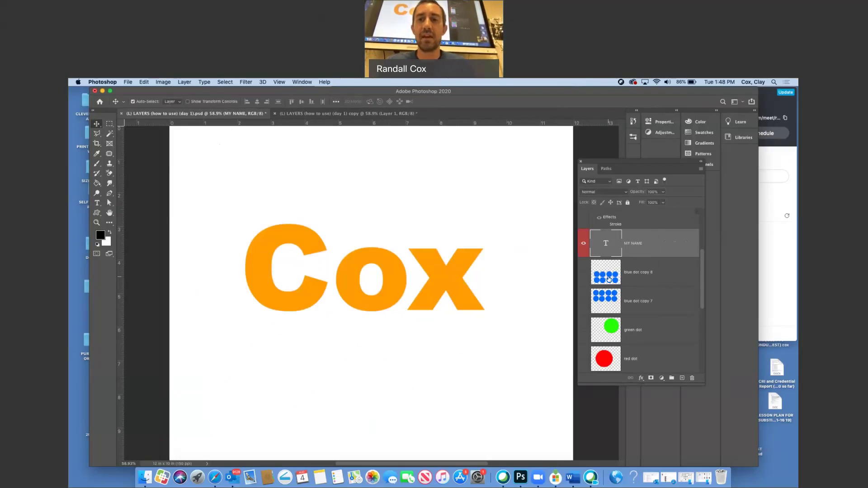
{"action": "scroll", "coordinate": [620, 279], "scroll_direction": "up", "scroll_amount": 3}
{"action": "scroll", "coordinate": [633, 281], "scroll_direction": "down", "scroll_amount": 3}
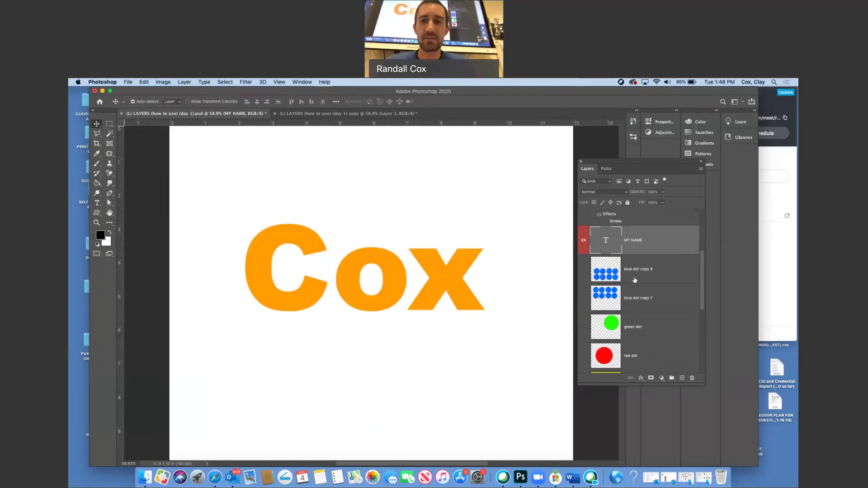
{"action": "right_click", "coordinate": [583, 233]}
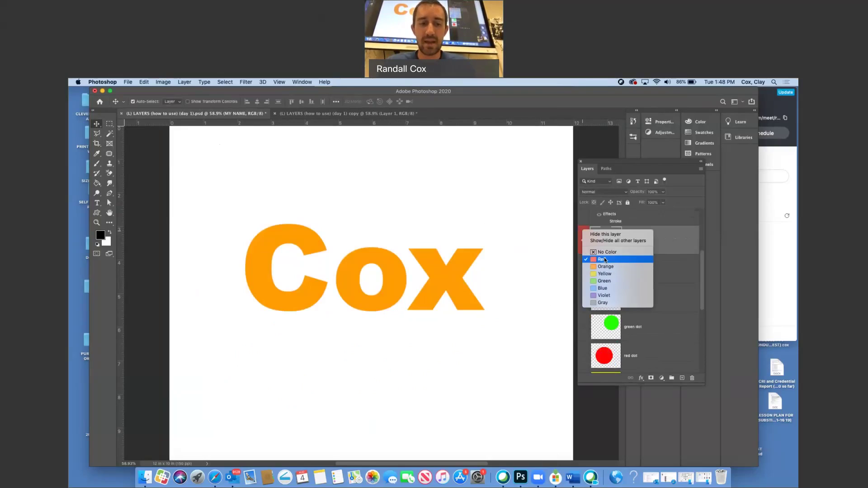
{"action": "left_click", "coordinate": [669, 240]}
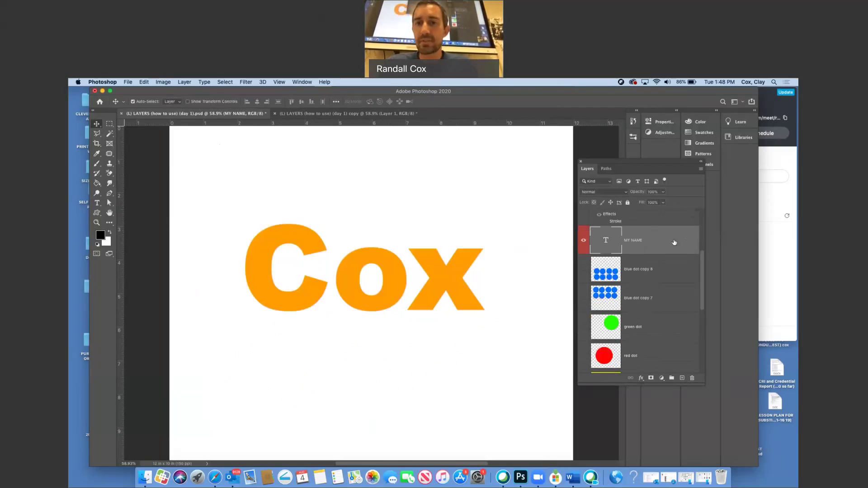
Add a Stroke effect to the MY NAME layer, toggle it off and on, and widen it to about 43 px.
{"action": "double_click", "coordinate": [674, 239]}
{"action": "left_click_drag", "start_coordinate": [436, 118], "coordinate": [600, 124]}
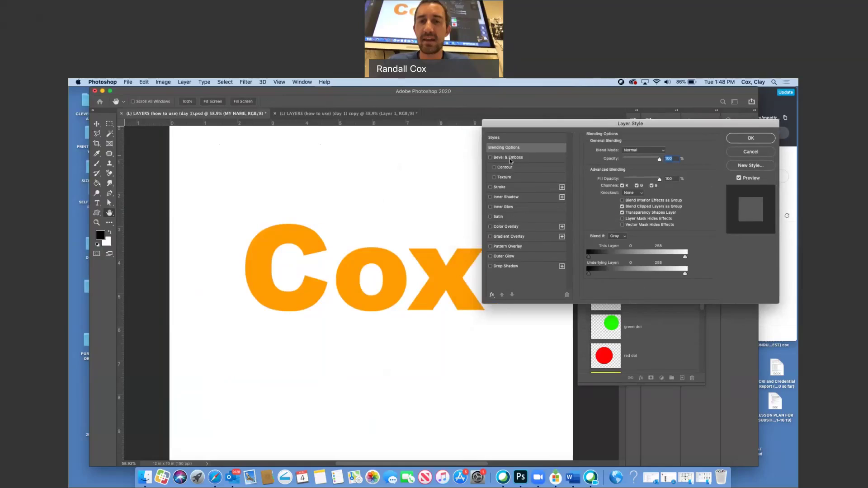
{"action": "left_click", "coordinate": [490, 188]}
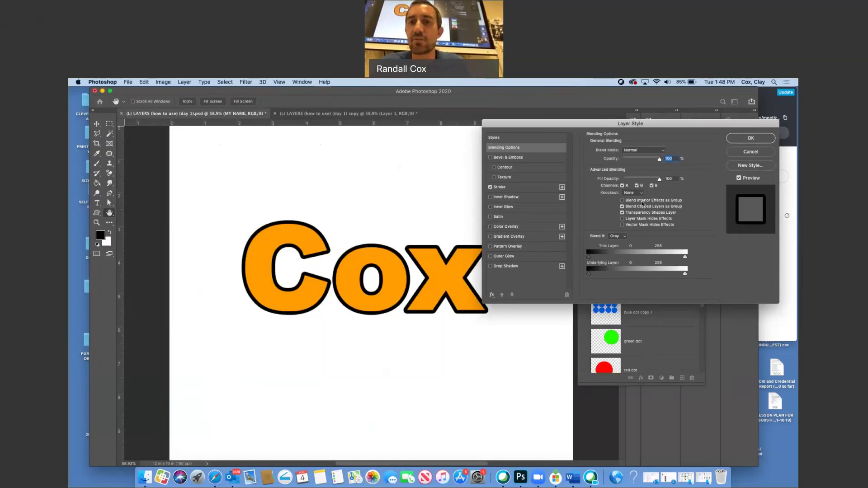
{"action": "left_click", "coordinate": [491, 187]}
{"action": "left_click", "coordinate": [490, 187]}
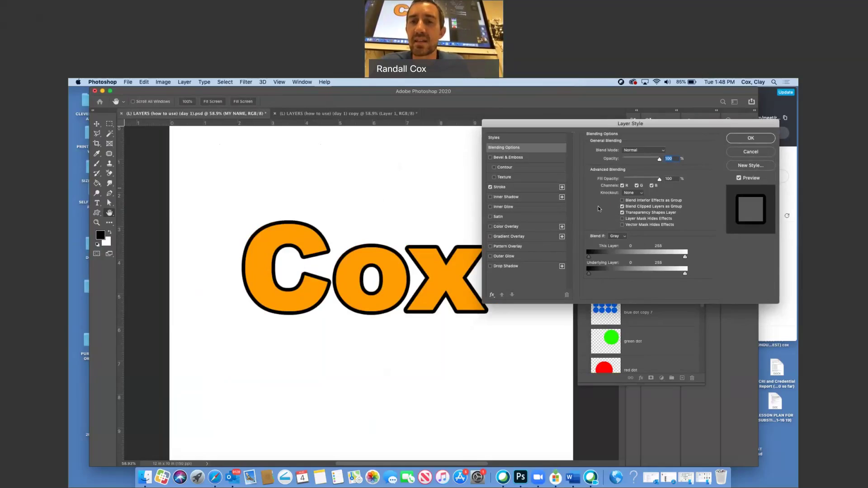
{"action": "left_click", "coordinate": [501, 188]}
{"action": "mouse_move", "coordinate": [618, 153]}
{"action": "left_mouse_down"}
{"action": "mouse_move", "coordinate": [642, 153]}
{"action": "mouse_move", "coordinate": [621, 153]}
{"action": "left_mouse_up"}
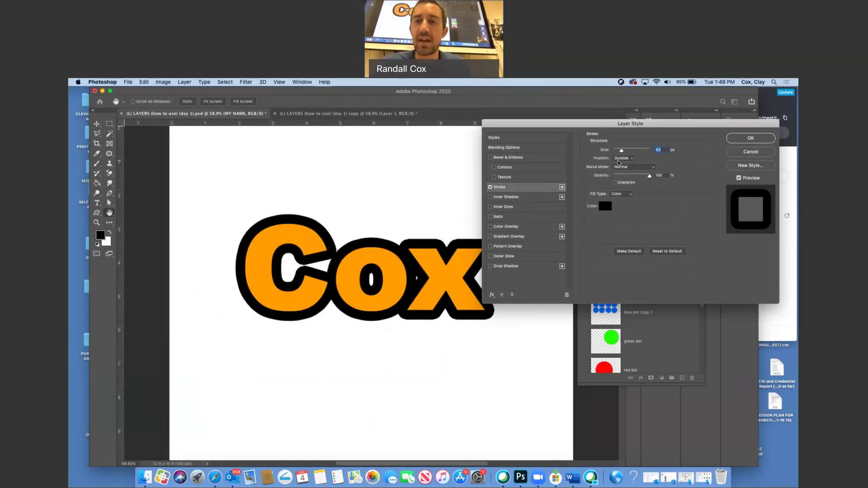
Try the Inside position for the stroke, reduce its size to 18 px and return its position to Outside.
{"action": "left_click", "coordinate": [621, 159]}
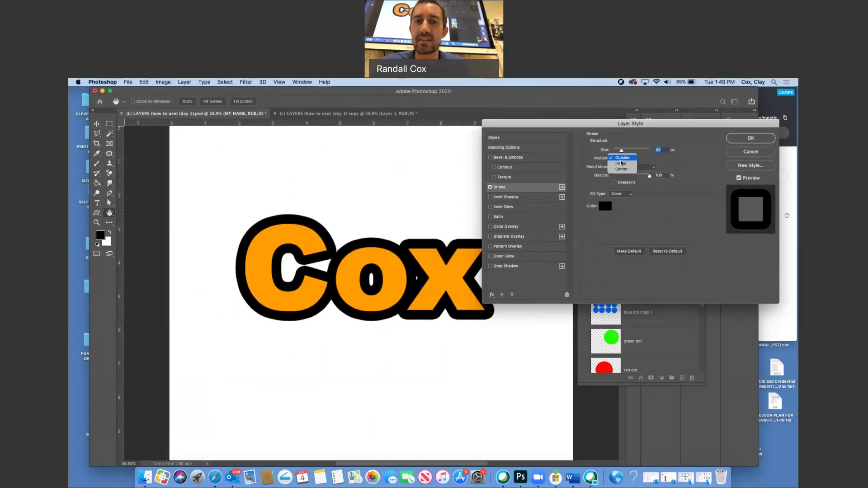
{"action": "left_click", "coordinate": [622, 163]}
{"action": "left_click_drag", "start_coordinate": [621, 150], "coordinate": [618, 151]}
{"action": "left_click", "coordinate": [621, 158]}
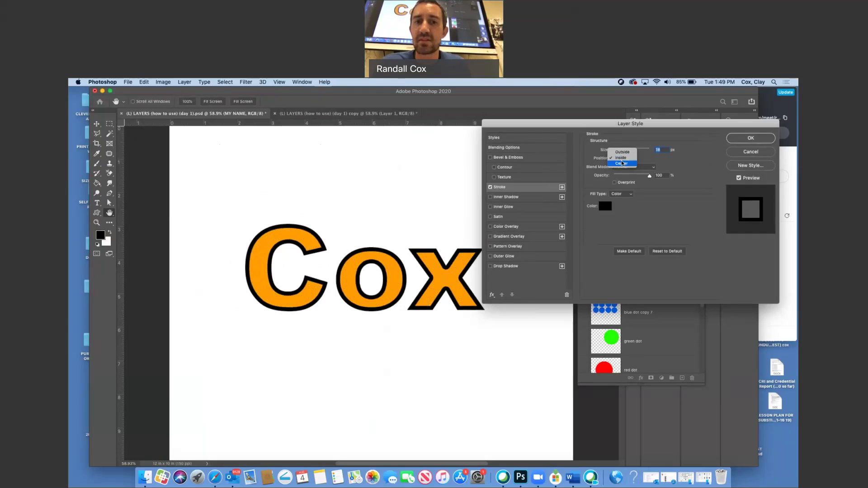
{"action": "left_click", "coordinate": [622, 163]}
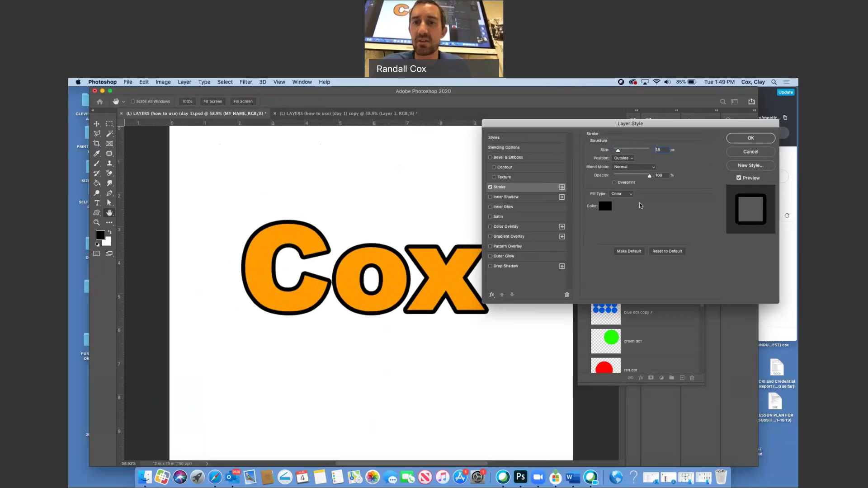
Color the stroke pure red (ff0000), then turn the Stroke effect off.
{"action": "left_click", "coordinate": [605, 206]}
{"action": "left_click", "coordinate": [513, 235]}
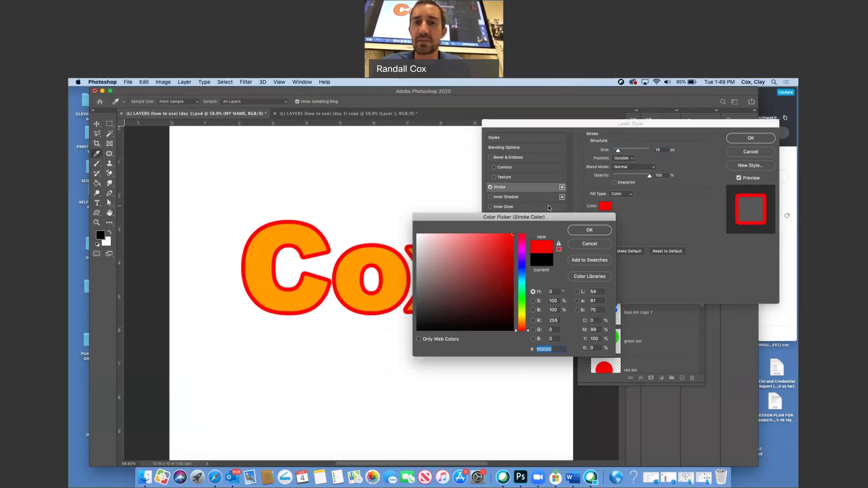
{"action": "left_click", "coordinate": [589, 232]}
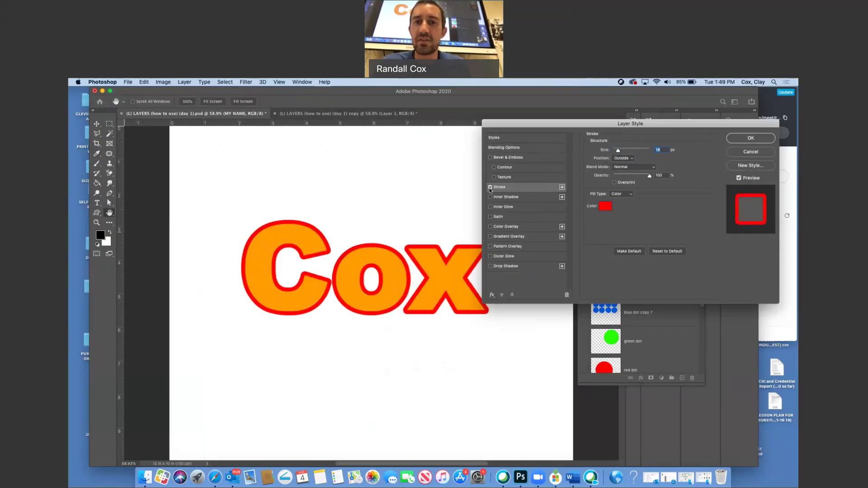
{"action": "left_click", "coordinate": [490, 187]}
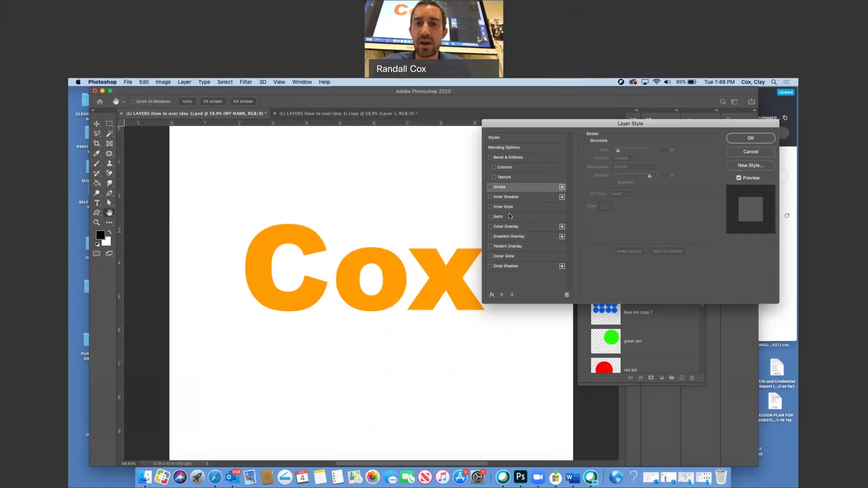
Add a Drop Shadow to the MY NAME layer with 93% opacity, 23 px distance and 27 px size.
{"action": "left_click", "coordinate": [491, 267]}
{"action": "left_click", "coordinate": [491, 267]}
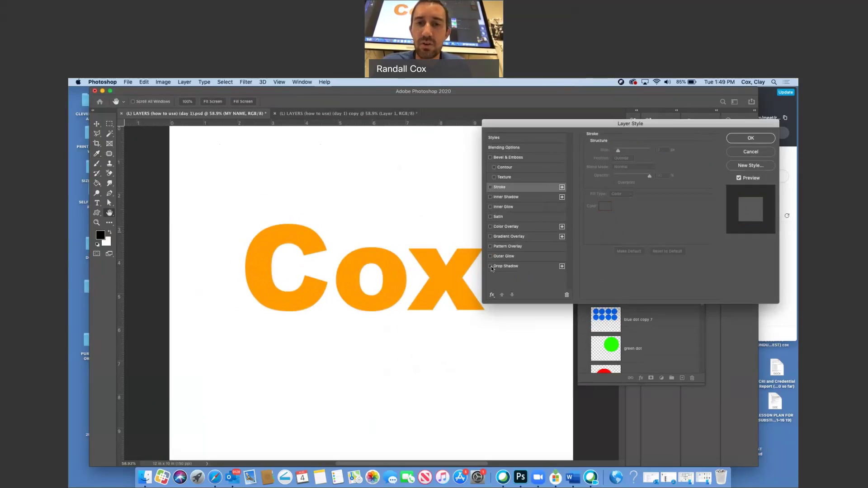
{"action": "left_click", "coordinate": [515, 270]}
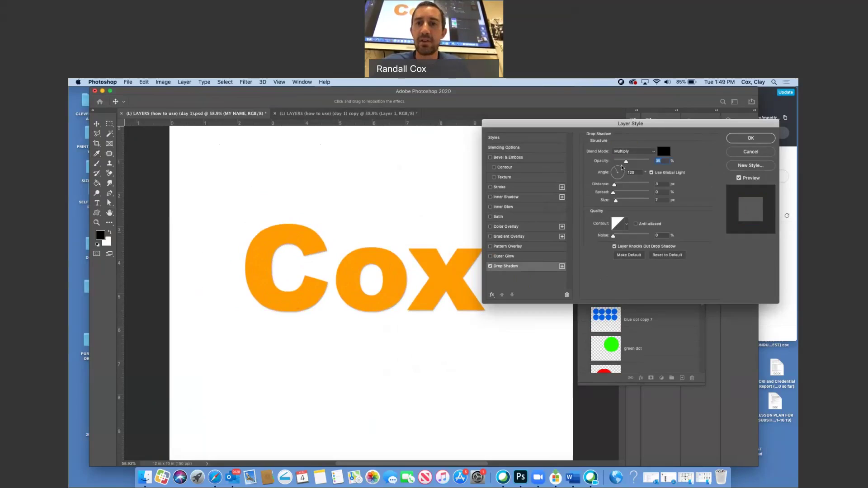
{"action": "left_click_drag", "start_coordinate": [627, 162], "coordinate": [647, 162]}
{"action": "mouse_move", "coordinate": [616, 185]}
{"action": "left_mouse_down"}
{"action": "mouse_move", "coordinate": [627, 187]}
{"action": "mouse_move", "coordinate": [620, 201]}
{"action": "left_mouse_up"}
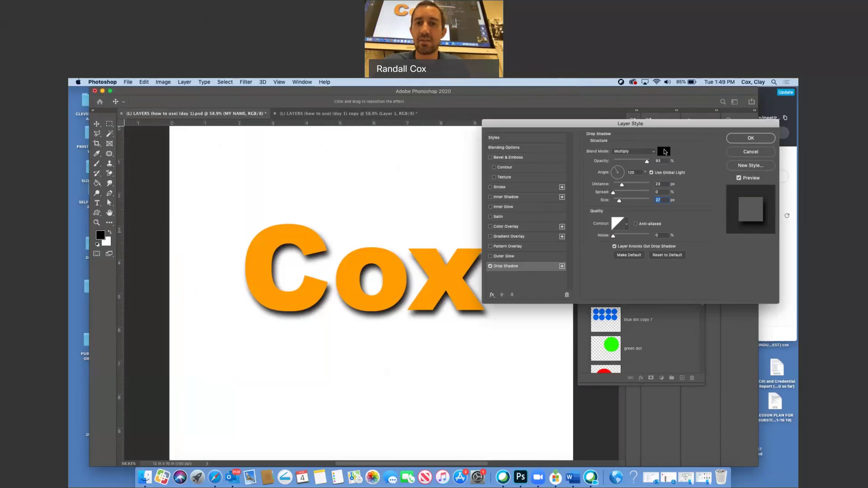
Change the drop shadow color to dark blue (091176).
{"action": "left_click", "coordinate": [664, 151]}
{"action": "left_click", "coordinate": [522, 267]}
{"action": "left_click", "coordinate": [506, 287]}
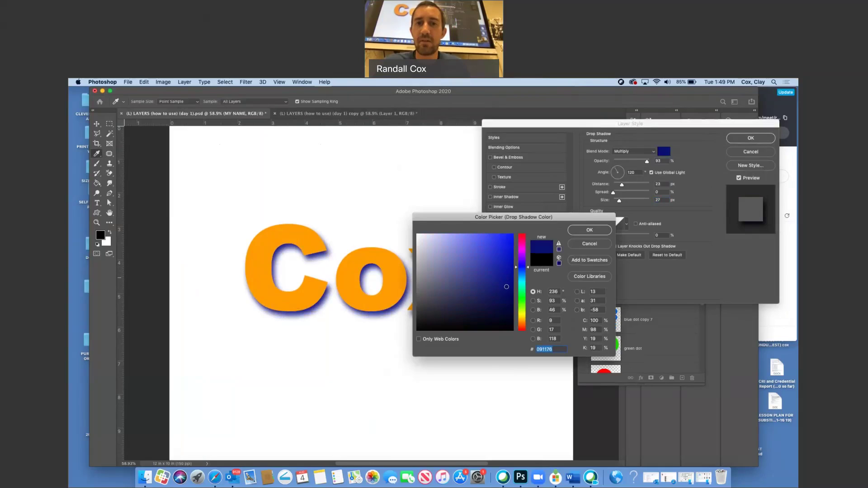
{"action": "left_click", "coordinate": [573, 231]}
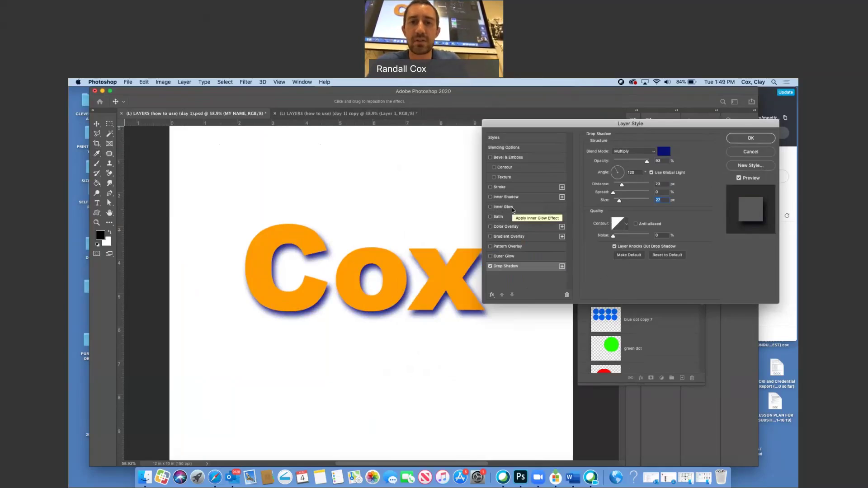
Turn the Drop Shadow effect off and accept the layer style, then reopen the MY NAME layer's style settings and cancel them.
{"action": "left_click", "coordinate": [490, 266]}
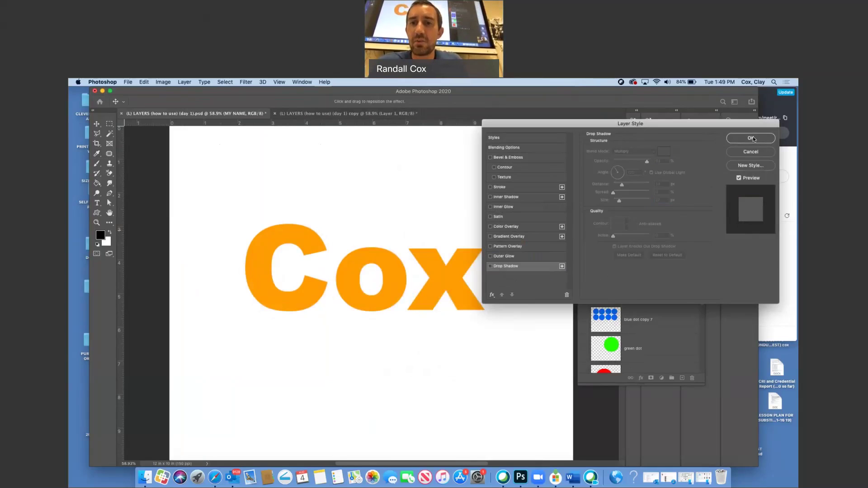
{"action": "left_click", "coordinate": [751, 138]}
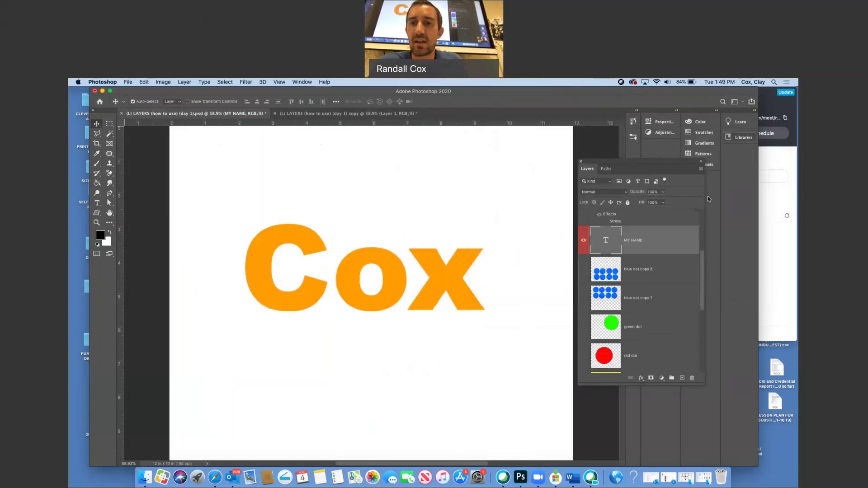
{"action": "double_click", "coordinate": [675, 243]}
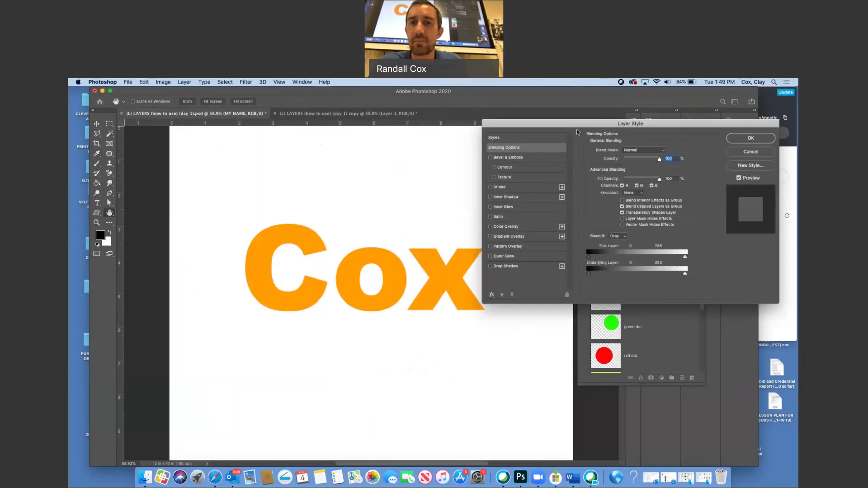
{"action": "left_click", "coordinate": [749, 153]}
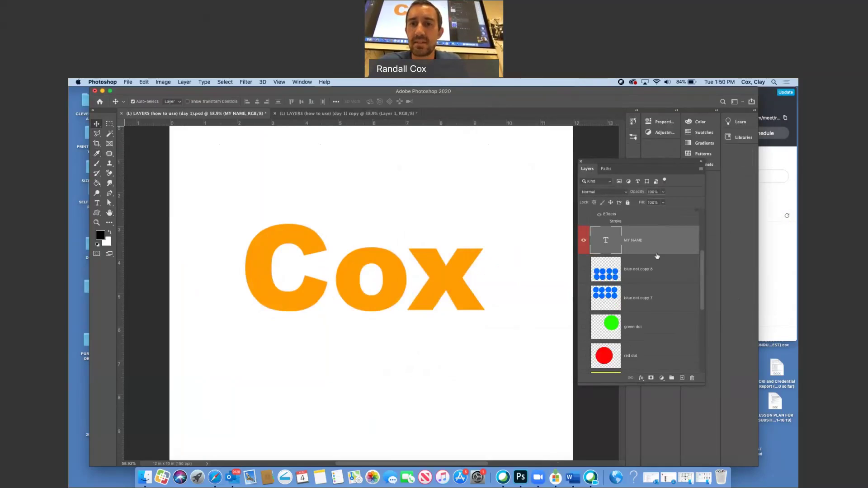
Hide the MY NAME layer, show the LAYERS BOX (invisible / nothing) layer and move its picture up on the canvas.
{"action": "scroll", "coordinate": [658, 256], "scroll_direction": "up", "scroll_amount": 5}
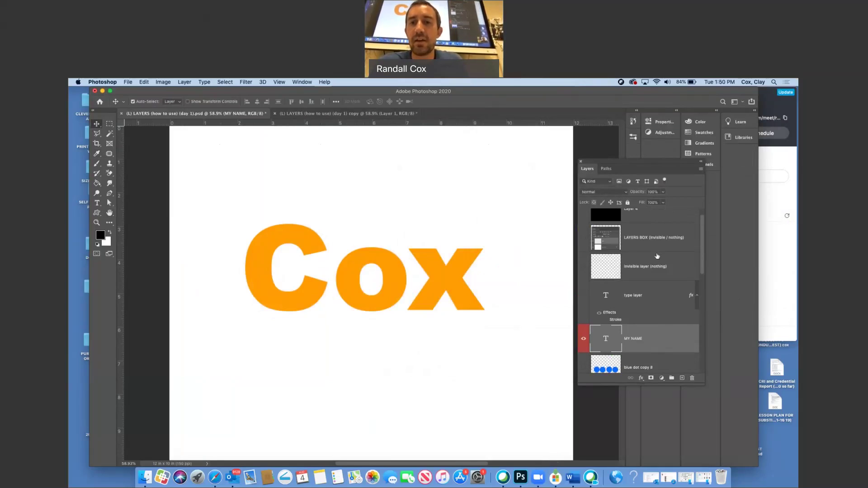
{"action": "left_click", "coordinate": [584, 339]}
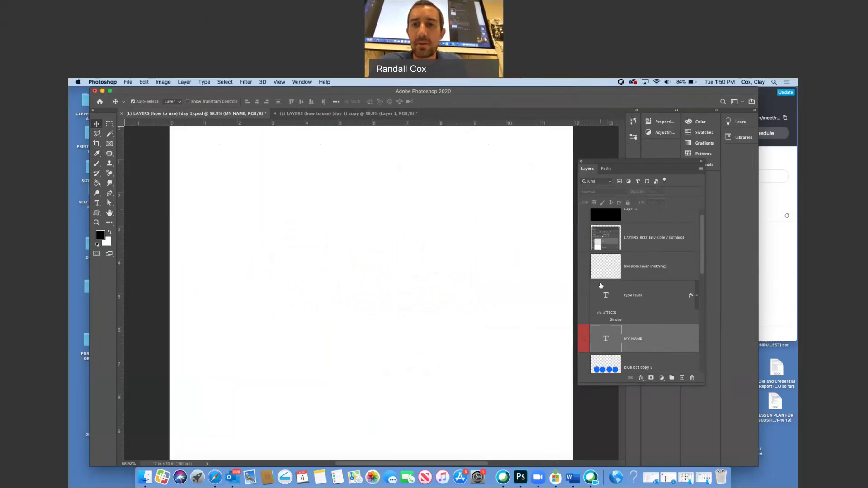
{"action": "left_click", "coordinate": [584, 236]}
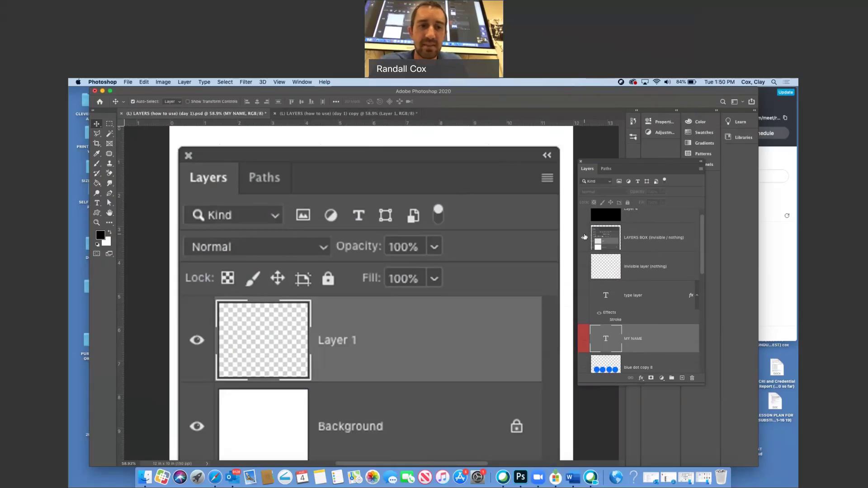
{"action": "left_click_drag", "start_coordinate": [306, 358], "coordinate": [317, 241]}
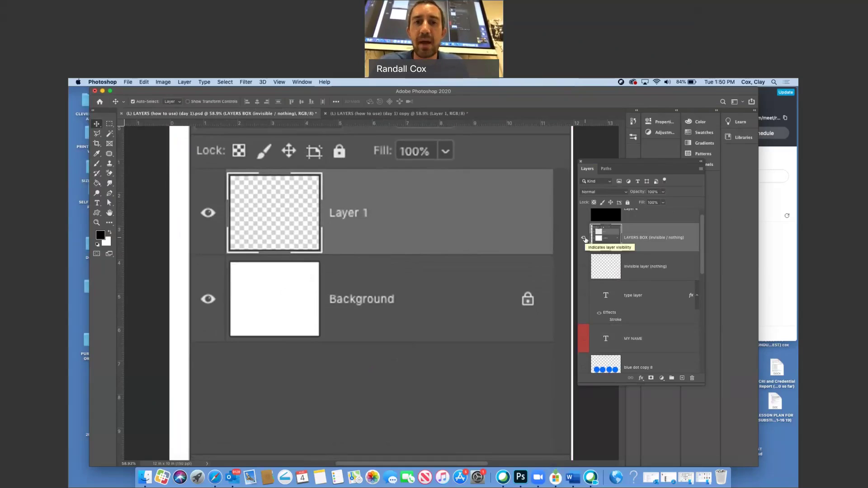
{"action": "left_click_drag", "start_coordinate": [471, 213], "coordinate": [466, 257]}
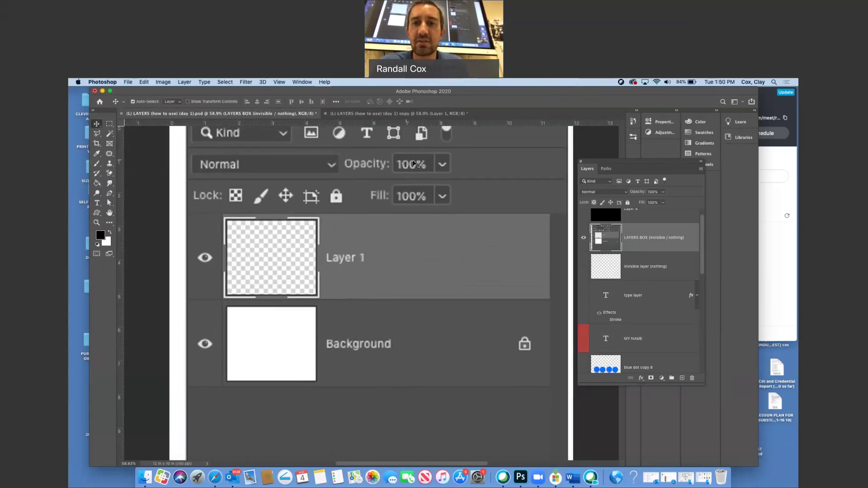
Try the LAYERS BOX layer's opacity adjustment, leave it at 100% and hide the layer.
{"action": "left_click", "coordinate": [663, 192]}
{"action": "mouse_move", "coordinate": [665, 202]}
{"action": "left_mouse_down"}
{"action": "mouse_move", "coordinate": [642, 201]}
{"action": "mouse_move", "coordinate": [664, 201]}
{"action": "left_mouse_up"}
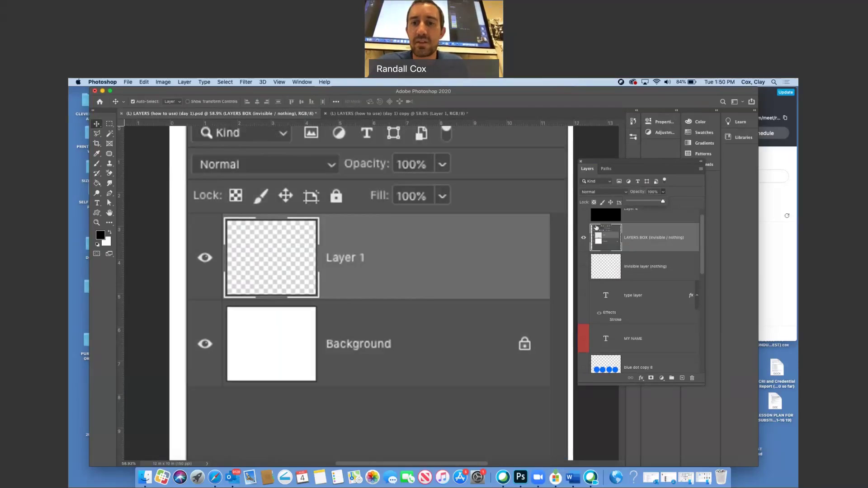
{"action": "left_click", "coordinate": [584, 238]}
{"action": "scroll", "coordinate": [646, 289], "scroll_direction": "down", "scroll_amount": 5}
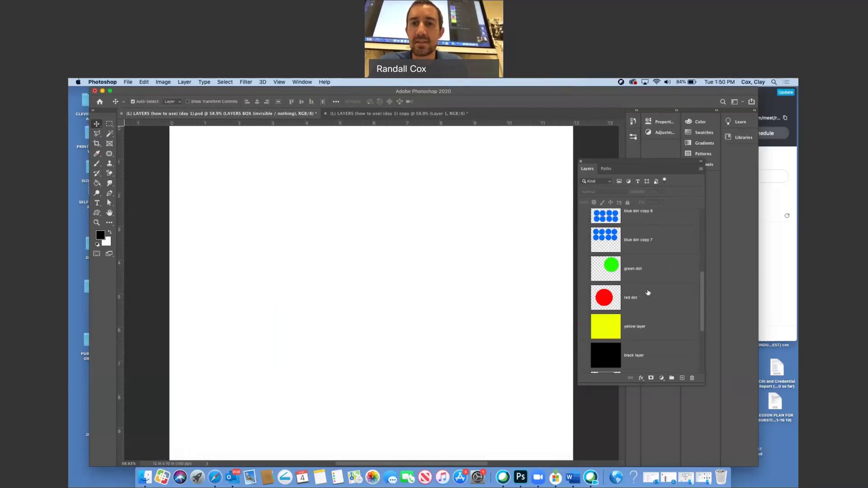
Show the red dot layer and raise its opacity to 100%.
{"action": "left_click", "coordinate": [583, 298]}
{"action": "left_click", "coordinate": [601, 300]}
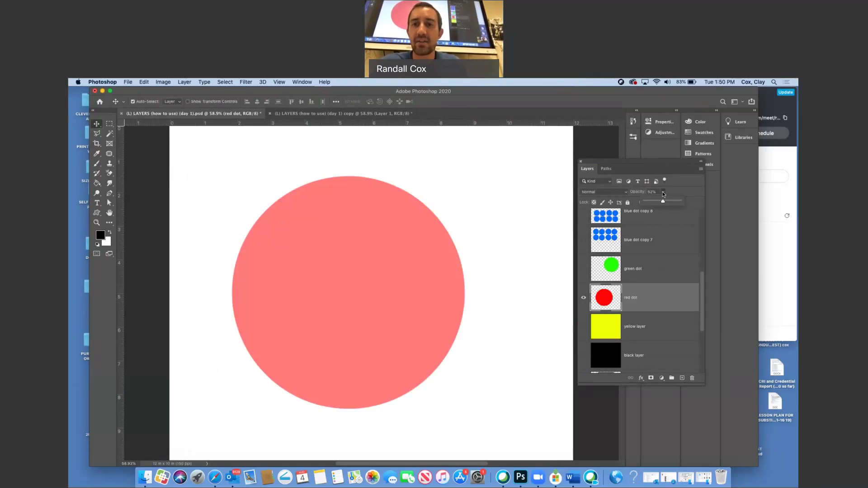
{"action": "left_click_drag", "start_coordinate": [663, 191], "coordinate": [716, 195]}
Duplicate the red dot layer, scale the copy to about 37% and place it near the canvas's upper-right corner.
{"action": "left_click_drag", "start_coordinate": [667, 298], "coordinate": [685, 377]}
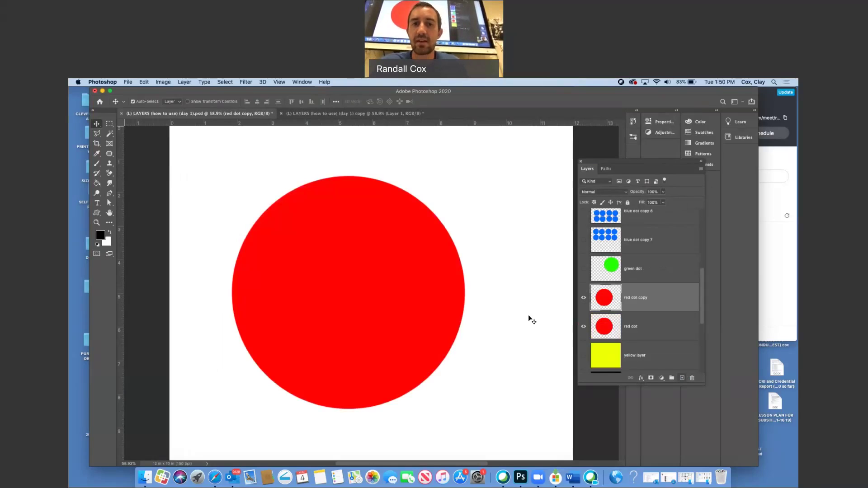
{"action": "left_click_drag", "start_coordinate": [352, 294], "coordinate": [497, 275]}
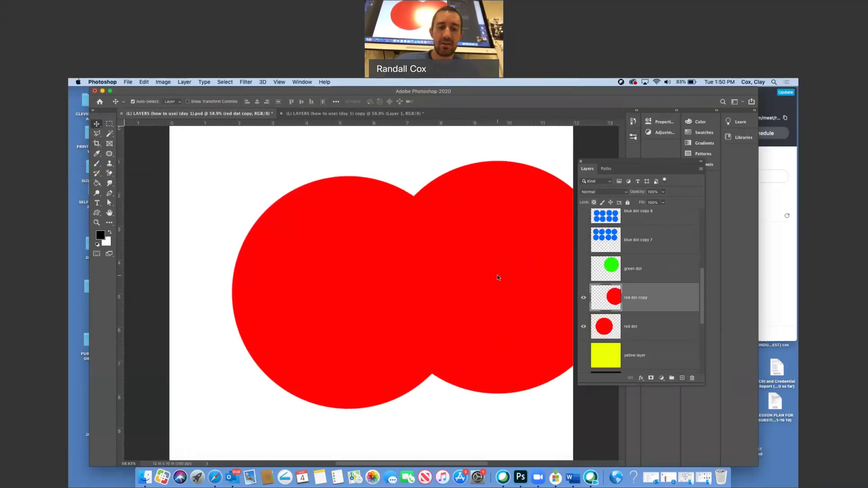
{"action": "key", "text": "super+t"}
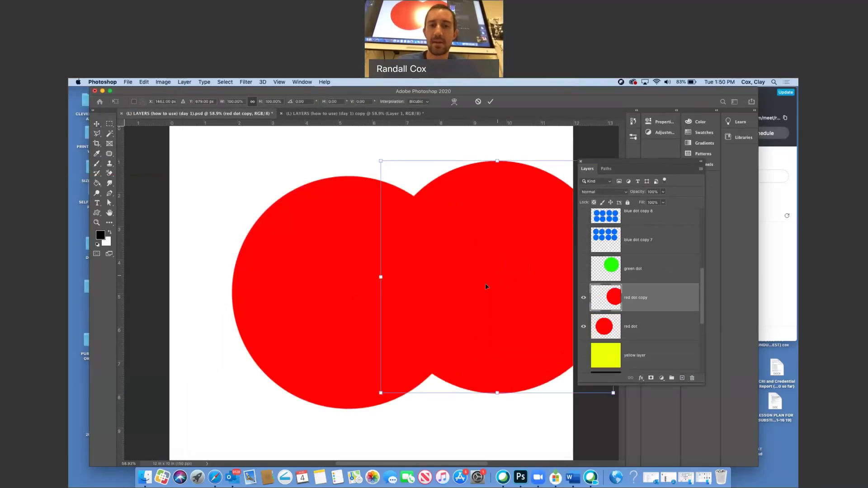
{"action": "left_click_drag", "start_coordinate": [380, 393], "coordinate": [492, 213]}
{"action": "left_click_drag", "start_coordinate": [546, 201], "coordinate": [487, 182]}
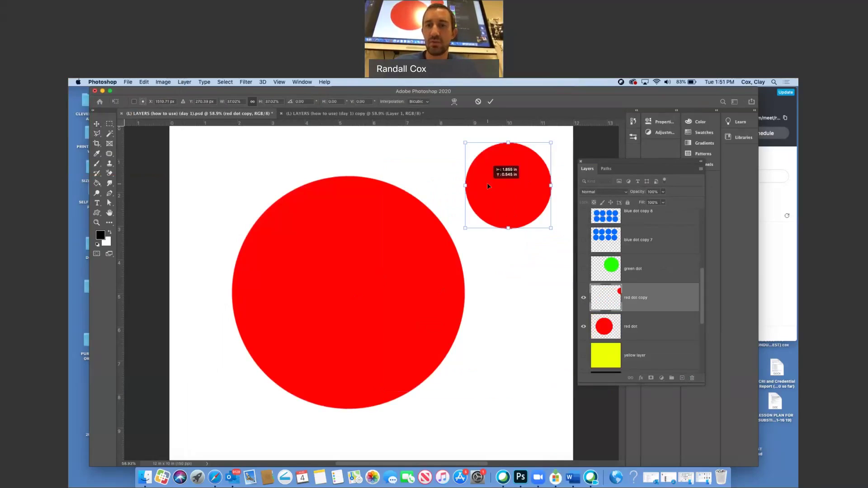
{"action": "key", "text": "Return"}
Scale the original red dot to about 32% with Free Transform and move it just left of the red dot copy.
{"action": "left_click", "coordinate": [631, 337]}
{"action": "key", "text": "super+t"}
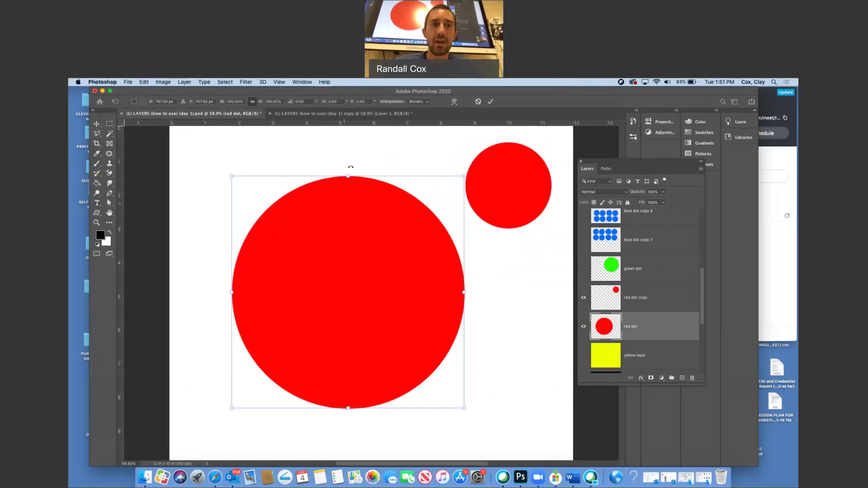
{"action": "left_click", "coordinate": [144, 82]}
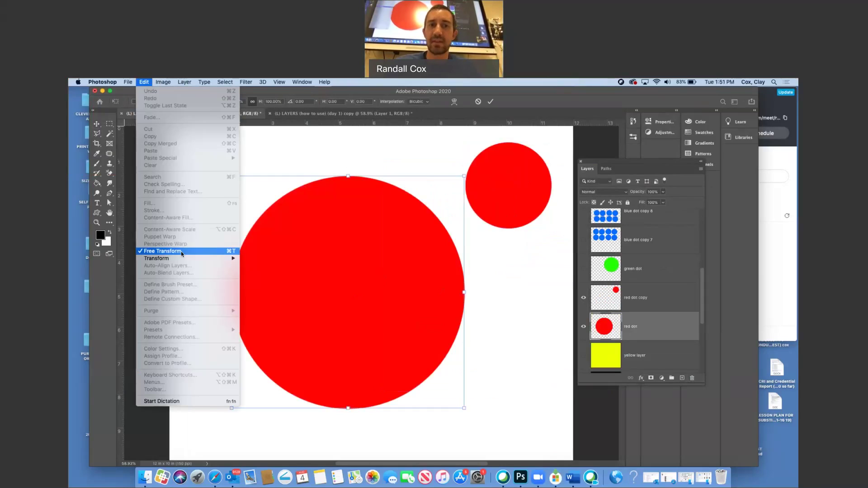
{"action": "left_click", "coordinate": [218, 251]}
{"action": "left_click_drag", "start_coordinate": [464, 409], "coordinate": [319, 239]}
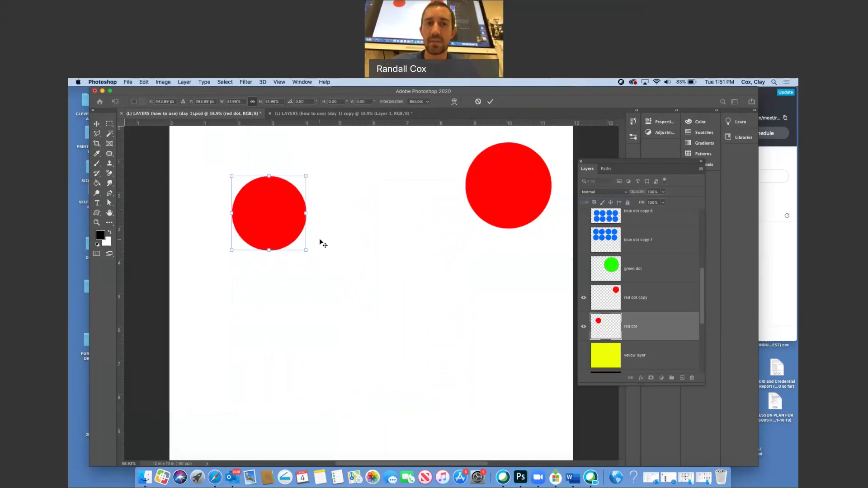
{"action": "key", "text": "Return"}
{"action": "left_click_drag", "start_coordinate": [291, 212], "coordinate": [443, 182]}
Move both red dots together toward the canvas center, duplicate the two layers and place the copies directly below.
{"action": "left_click", "coordinate": [641, 307], "text": "shift"}
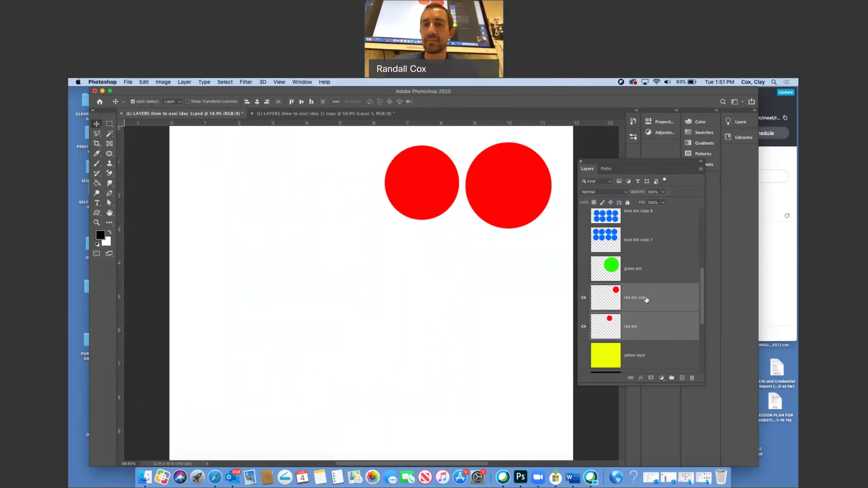
{"action": "left_click_drag", "start_coordinate": [523, 200], "coordinate": [456, 219]}
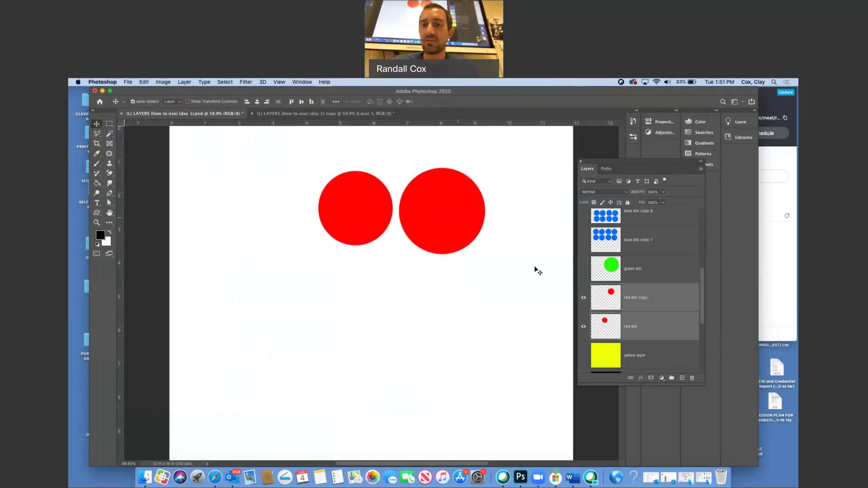
{"action": "left_click_drag", "start_coordinate": [686, 334], "coordinate": [681, 378]}
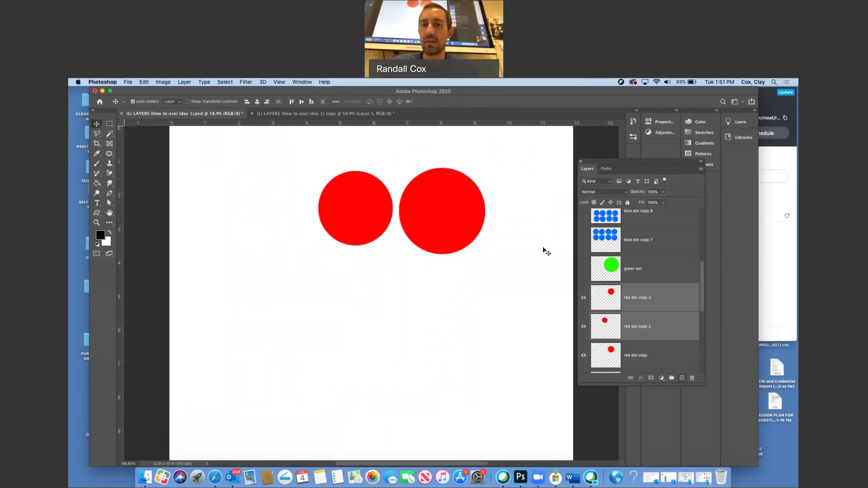
{"action": "left_click_drag", "start_coordinate": [469, 222], "coordinate": [463, 317]}
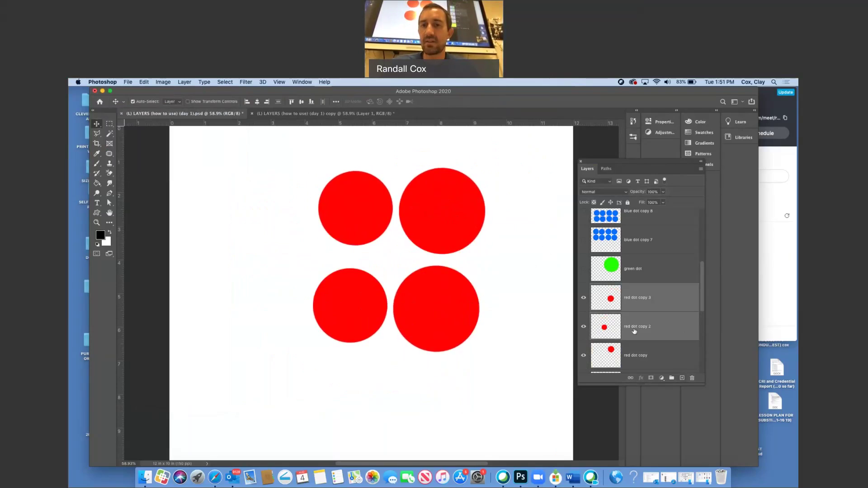
Select all four red dot layers, duplicate them together and move the copies toward the canvas's left side.
{"action": "scroll", "coordinate": [659, 275], "scroll_direction": "down", "scroll_amount": 2}
{"action": "left_click", "coordinate": [664, 248]}
{"action": "left_click", "coordinate": [651, 319], "text": "shift"}
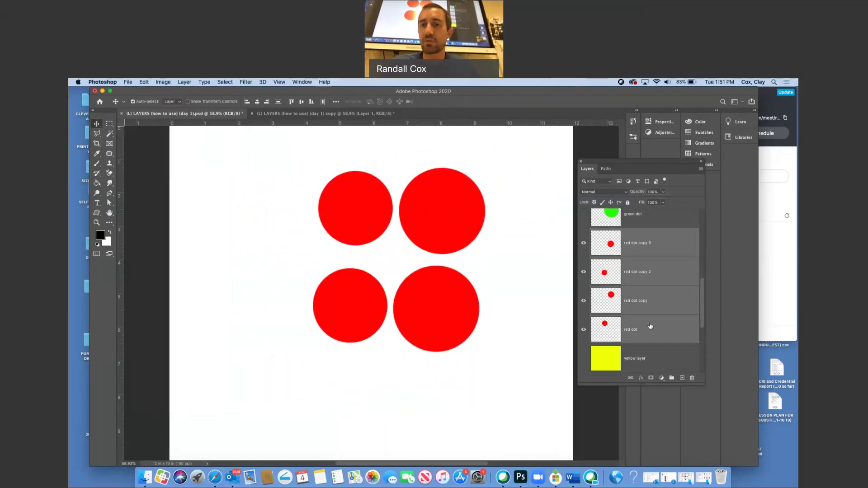
{"action": "left_click_drag", "start_coordinate": [671, 322], "coordinate": [676, 361]}
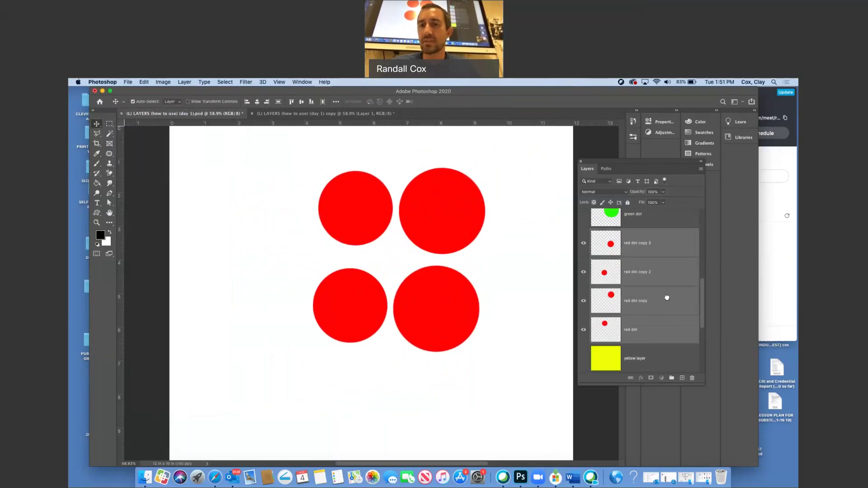
{"action": "left_click", "coordinate": [669, 231]}
{"action": "left_click", "coordinate": [661, 252]}
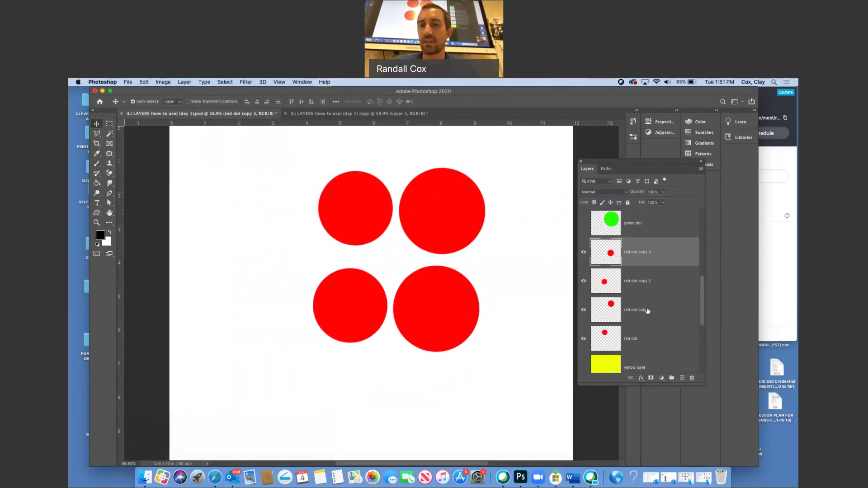
{"action": "left_click", "coordinate": [651, 335], "text": "shift"}
{"action": "left_click_drag", "start_coordinate": [669, 329], "coordinate": [677, 366]}
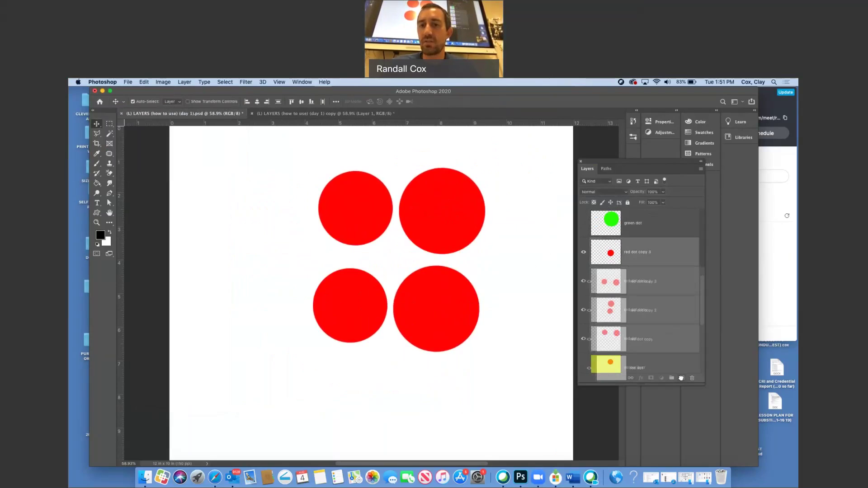
{"action": "left_click_drag", "start_coordinate": [460, 312], "coordinate": [323, 332]}
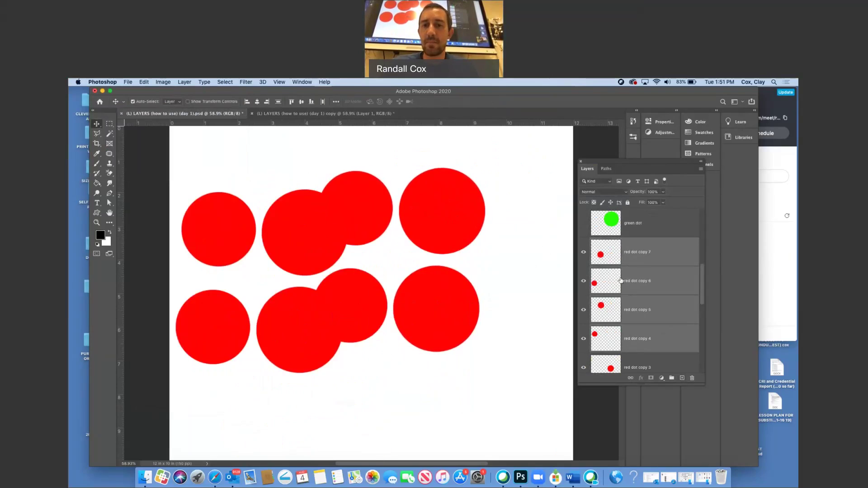
Select the four original layers, red dot through red dot copy 3, and move them right, clear of the new copies.
{"action": "scroll", "coordinate": [621, 280], "scroll_direction": "down", "scroll_amount": 5}
{"action": "left_click", "coordinate": [660, 267]}
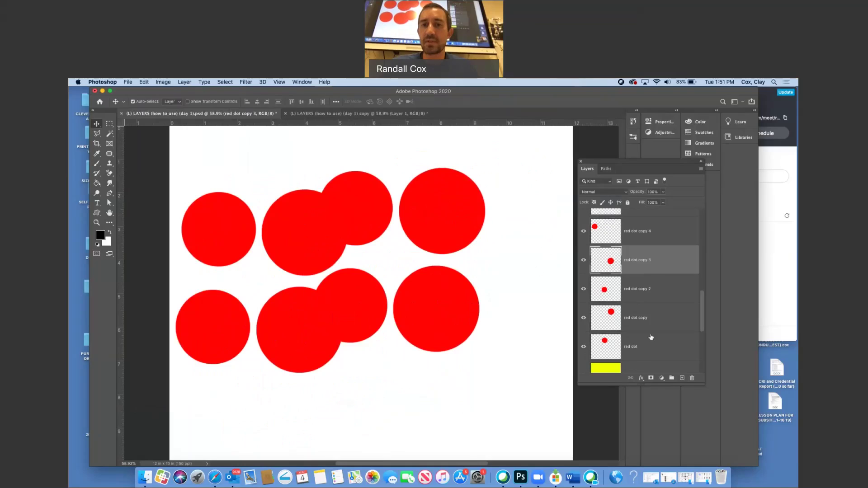
{"action": "left_click", "coordinate": [652, 346], "text": "shift"}
{"action": "left_click_drag", "start_coordinate": [456, 231], "coordinate": [499, 244]}
Merge all eight red dot layers into one layer and shift the merged dots slightly right on the canvas.
{"action": "left_click", "coordinate": [673, 346]}
{"action": "scroll", "coordinate": [673, 345], "scroll_direction": "up", "scroll_amount": 4}
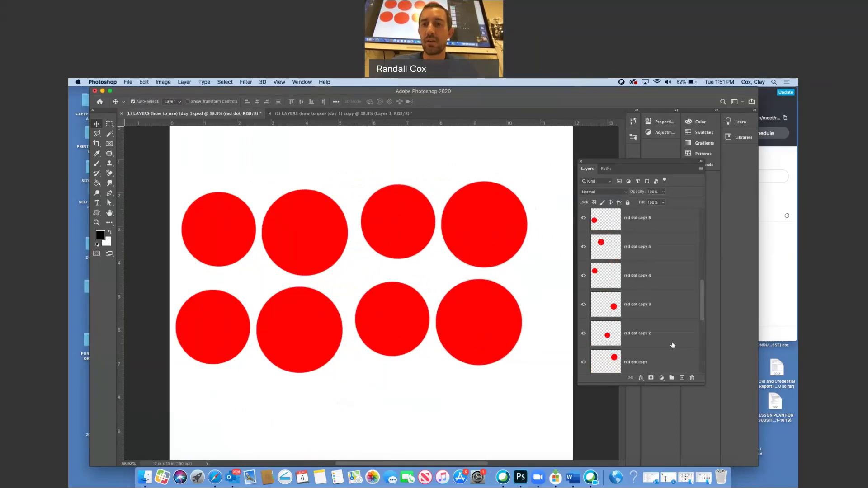
{"action": "left_click", "coordinate": [657, 260], "text": "shift"}
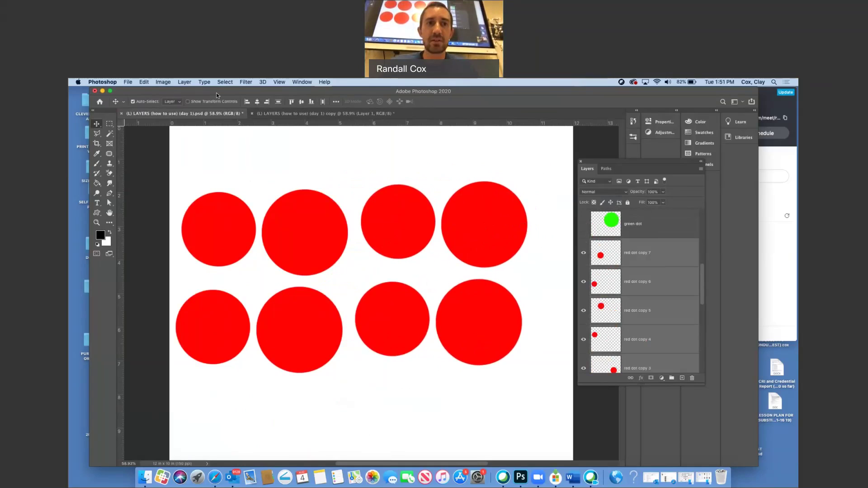
{"action": "left_click", "coordinate": [183, 82]}
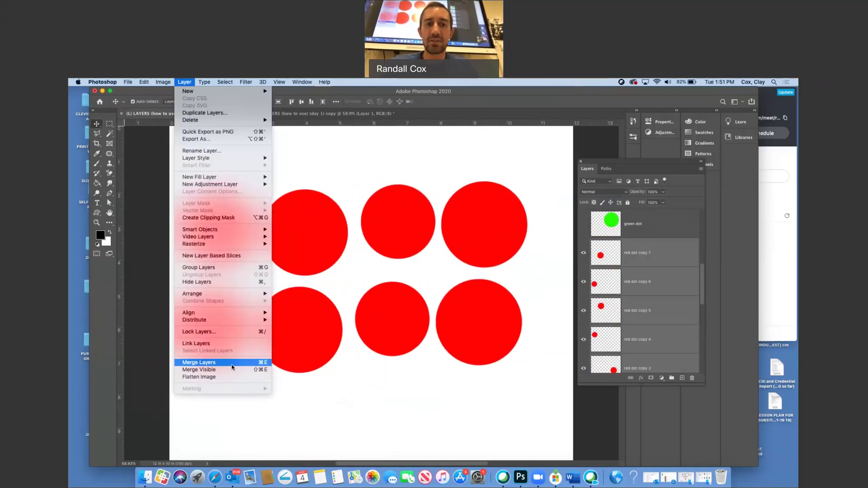
{"action": "left_click", "coordinate": [257, 363]}
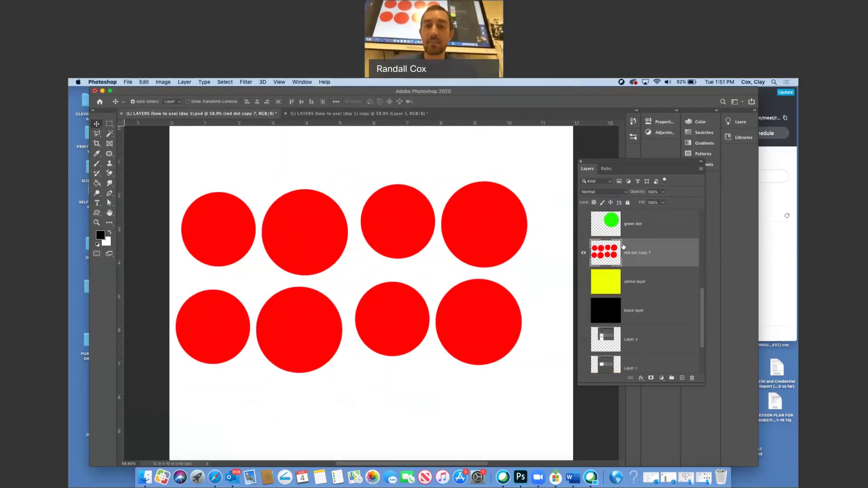
{"action": "left_click_drag", "start_coordinate": [479, 206], "coordinate": [497, 203]}
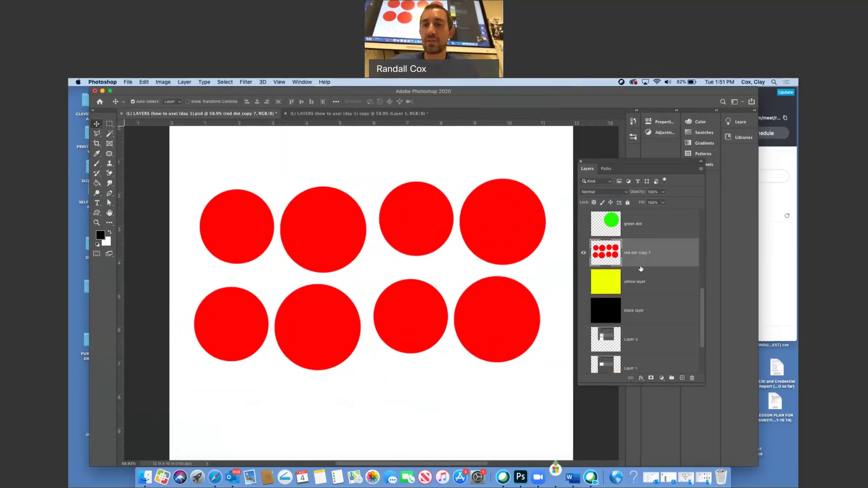
Preview a Drop Shadow effect on the merged red dots layer and cancel the layer style.
{"action": "double_click", "coordinate": [686, 258]}
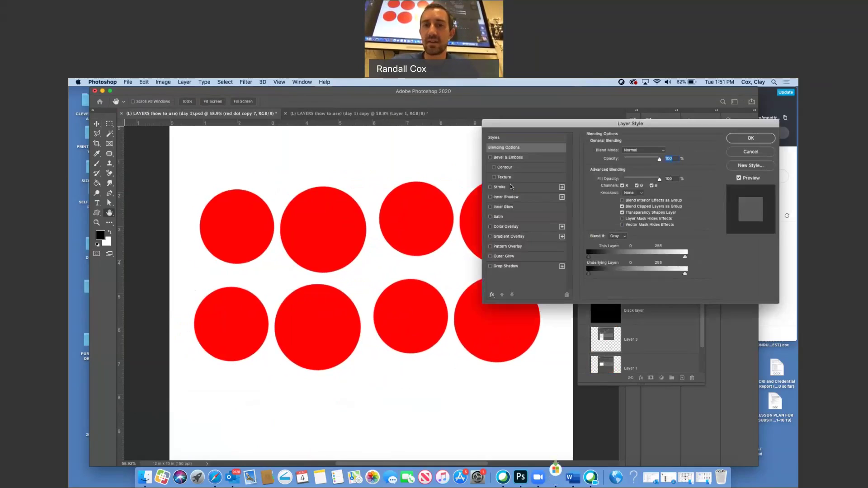
{"action": "left_click", "coordinate": [511, 266]}
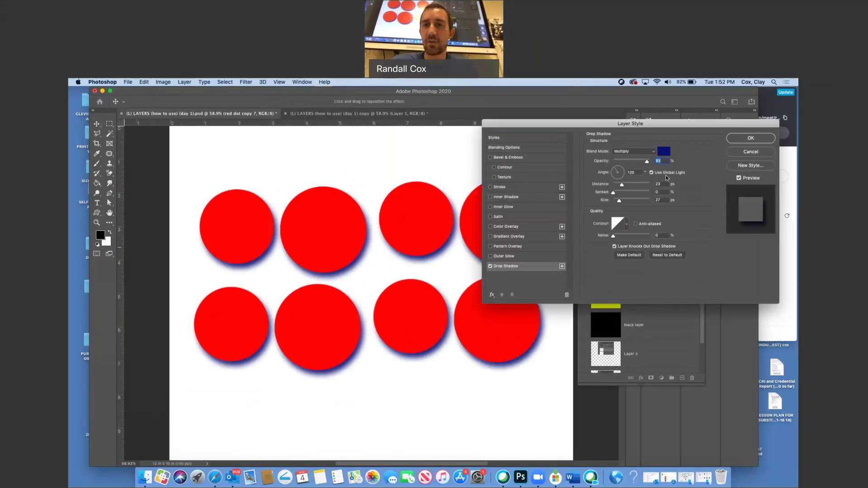
{"action": "left_click", "coordinate": [741, 151]}
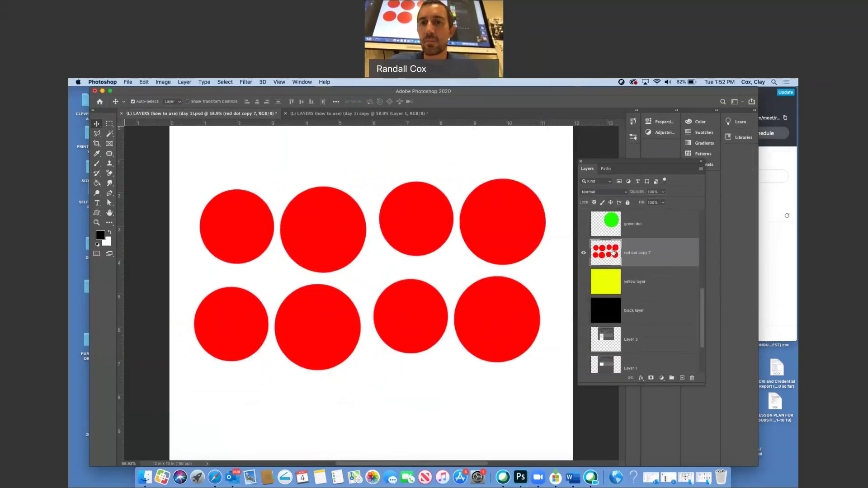
Hide the merged red dots layer and add a new empty layer above it.
{"action": "left_click", "coordinate": [583, 254]}
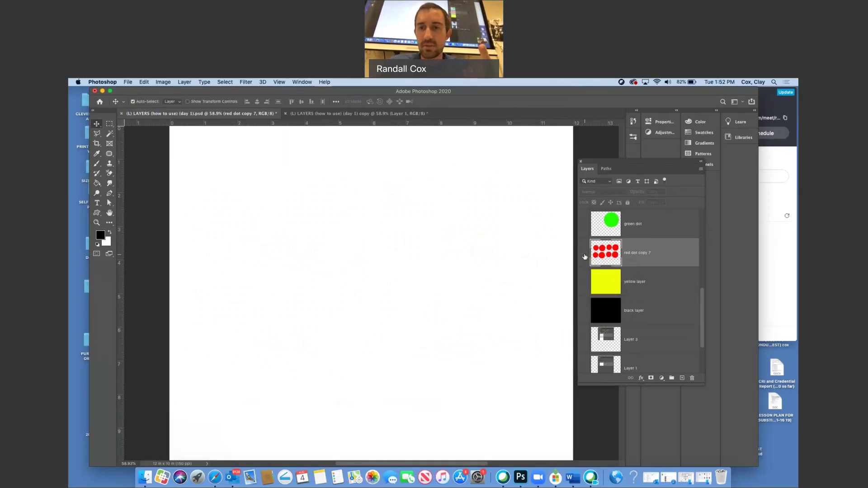
{"action": "left_click", "coordinate": [680, 378]}
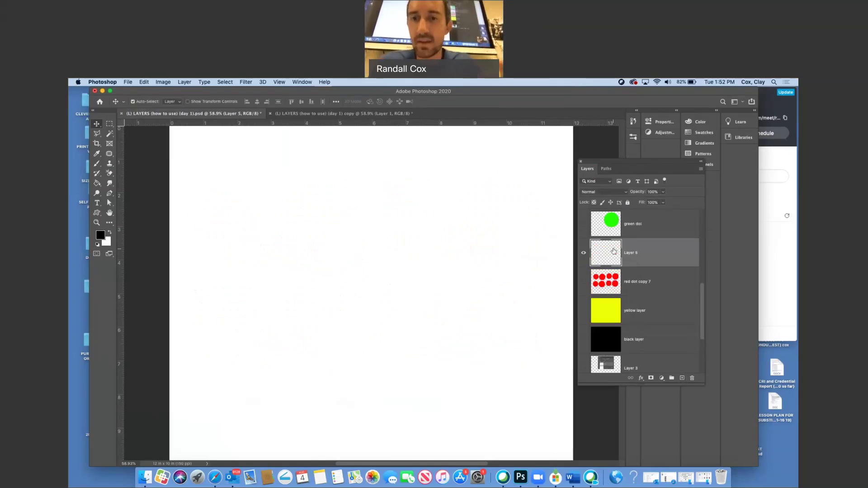